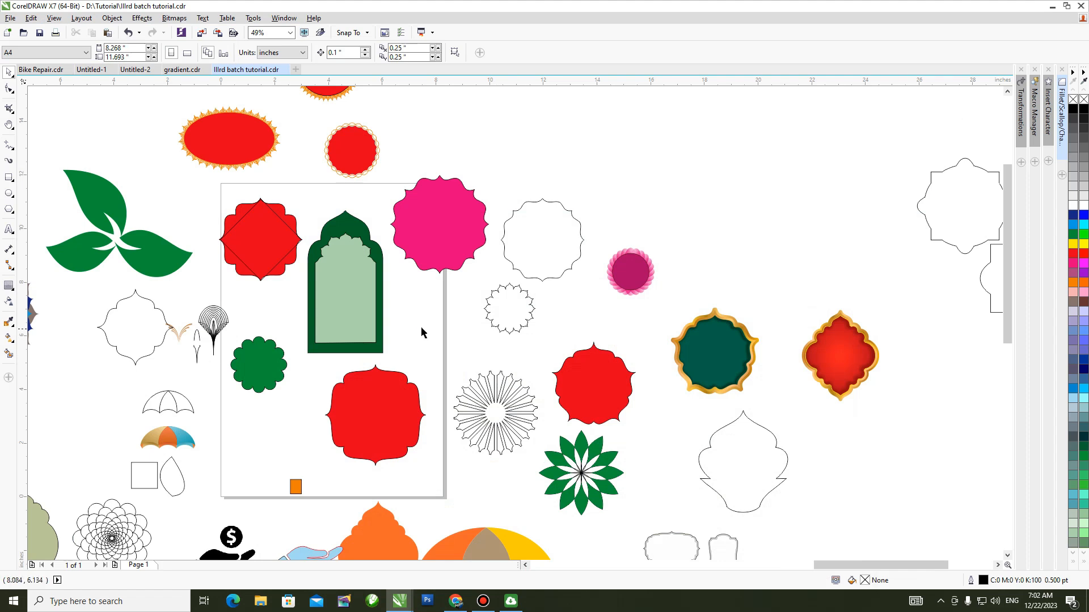
# Examine the finished ornamental frames, badges and outline shapes in the open Illrd batch tutorial drawing.
pyautogui.press('h')
pyautogui.moveTo(527, 382); pyautogui.dragTo(496, 300)
pyautogui.scroll(3, 564, 306)
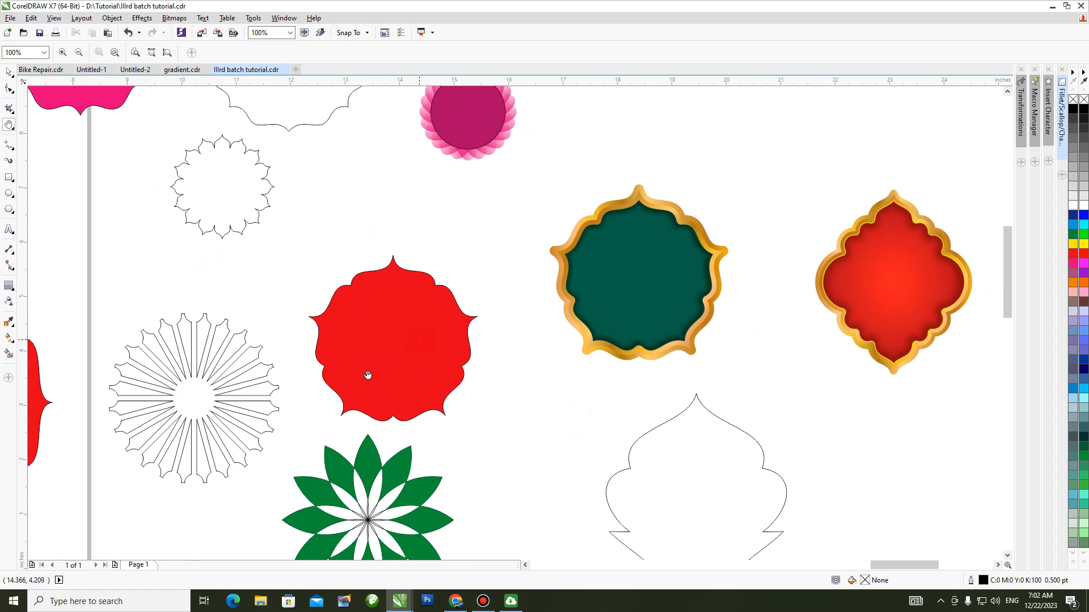
pyautogui.moveTo(368, 375); pyautogui.dragTo(305, 401)
pyautogui.moveTo(388, 240); pyautogui.dragTo(630, 386)
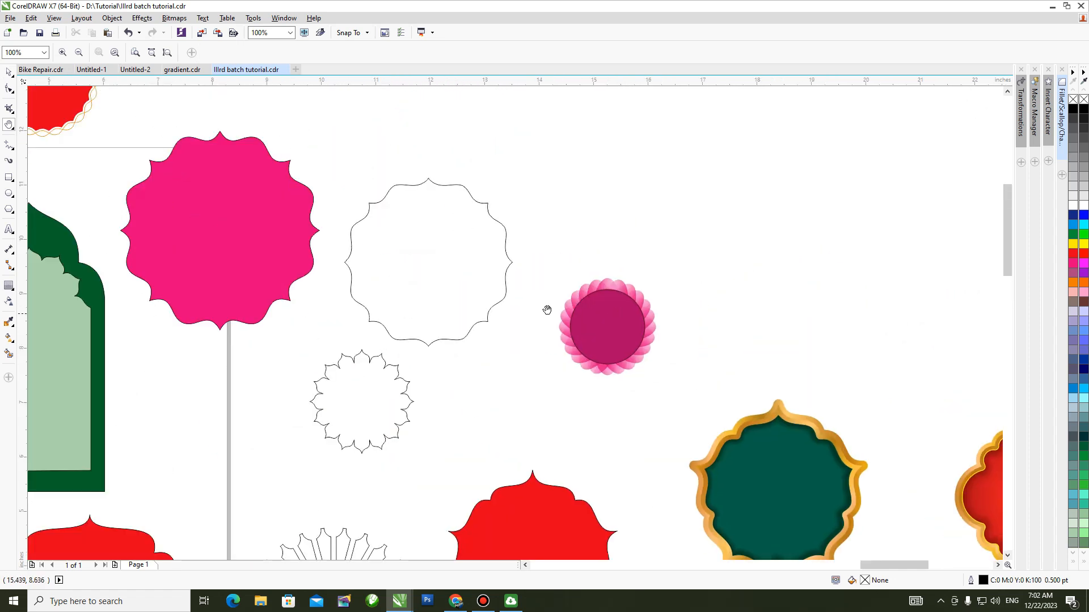
pyautogui.moveTo(374, 284); pyautogui.dragTo(680, 433)
pyautogui.moveTo(308, 182); pyautogui.dragTo(540, 350)
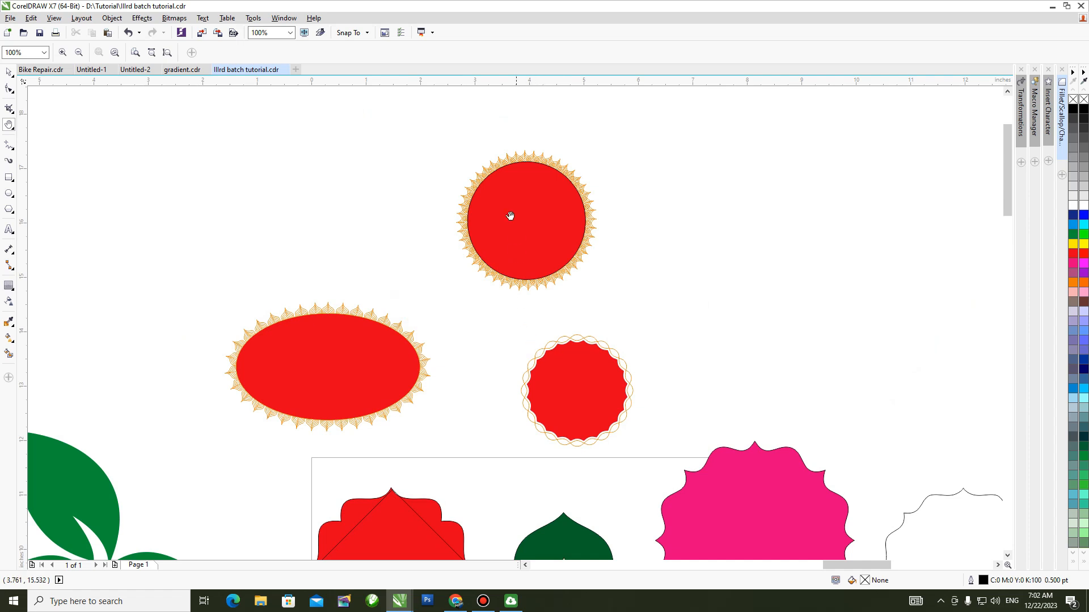
pyautogui.scroll(2, 500, 229)
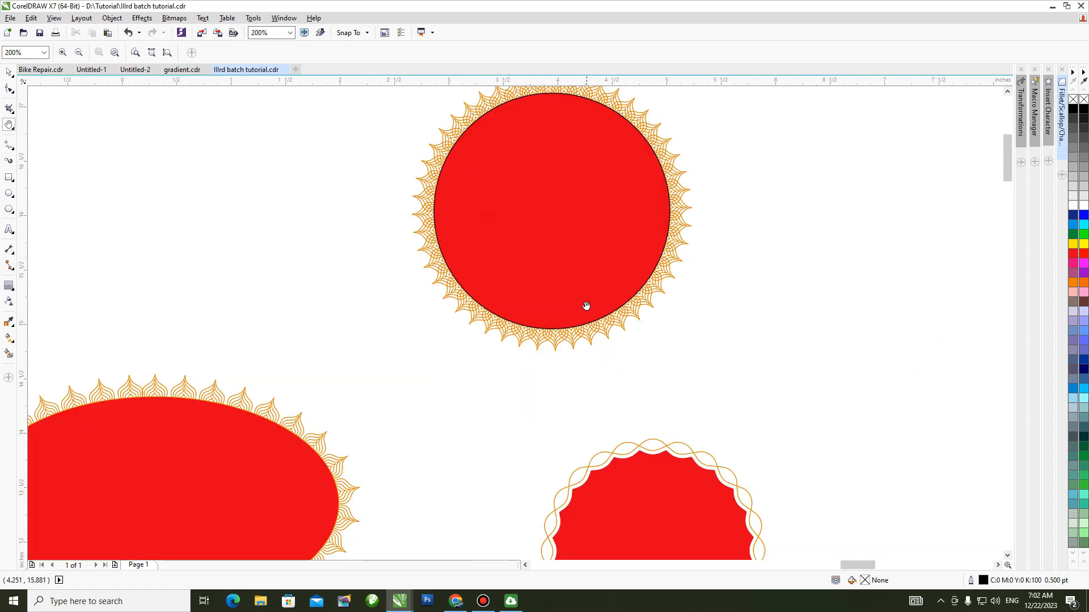
pyautogui.scroll(-2, 586, 306)
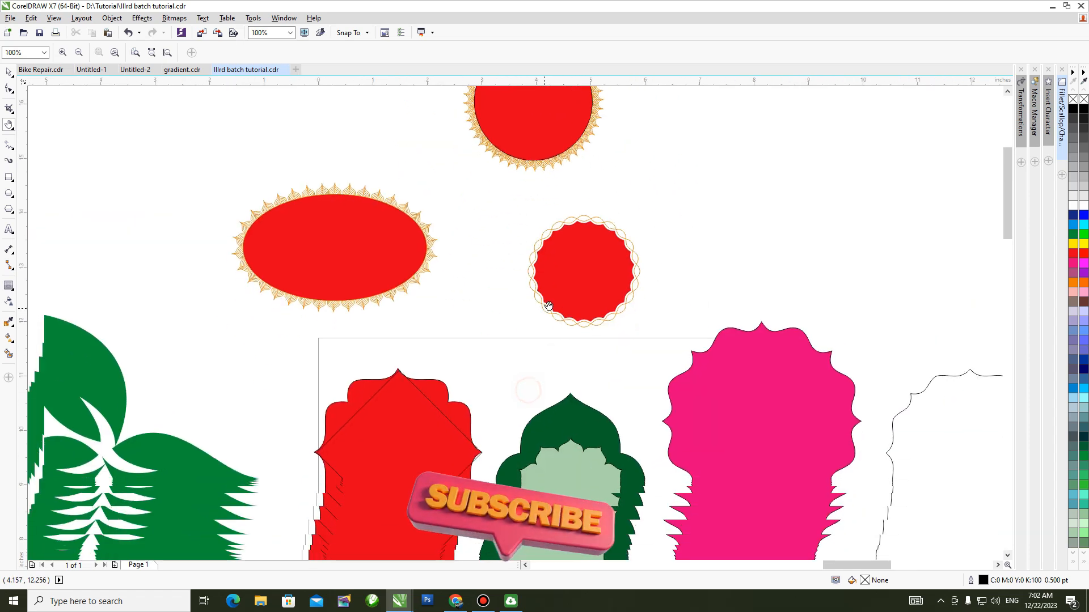
pyautogui.scroll(2, 570, 272)
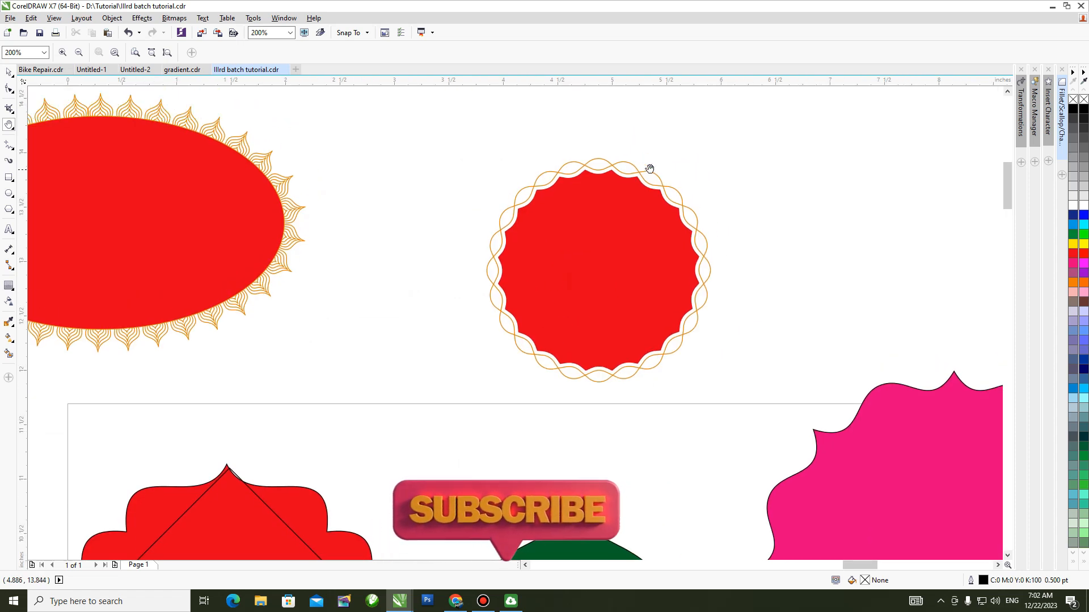
pyautogui.scroll(-1, 430, 338)
pyautogui.moveTo(405, 526); pyautogui.dragTo(553, 317)
pyautogui.moveTo(529, 396); pyautogui.dragTo(629, 172)
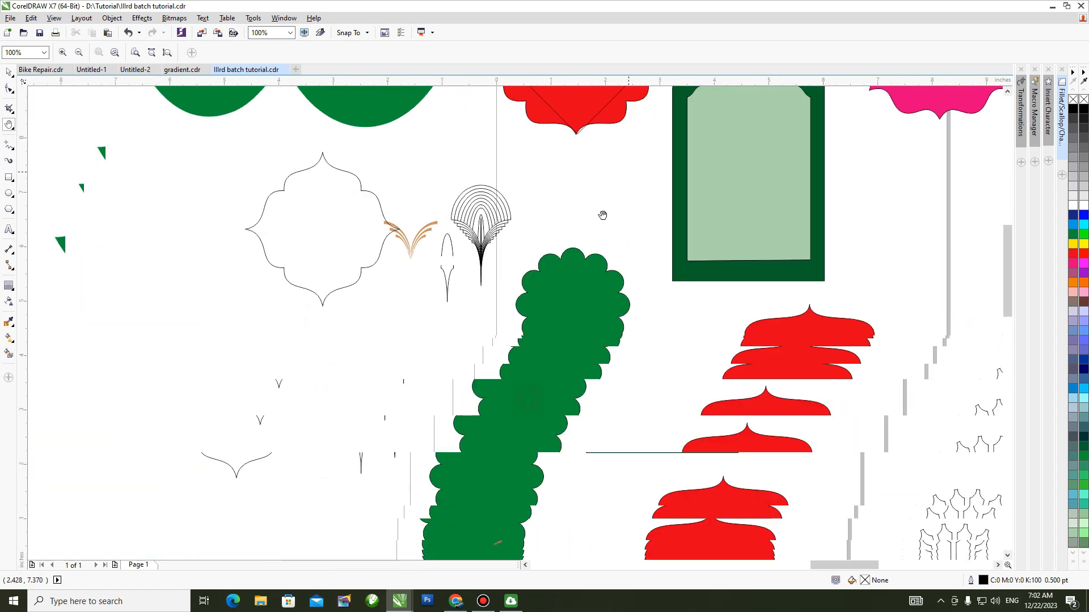
pyautogui.scroll(-1, 554, 377)
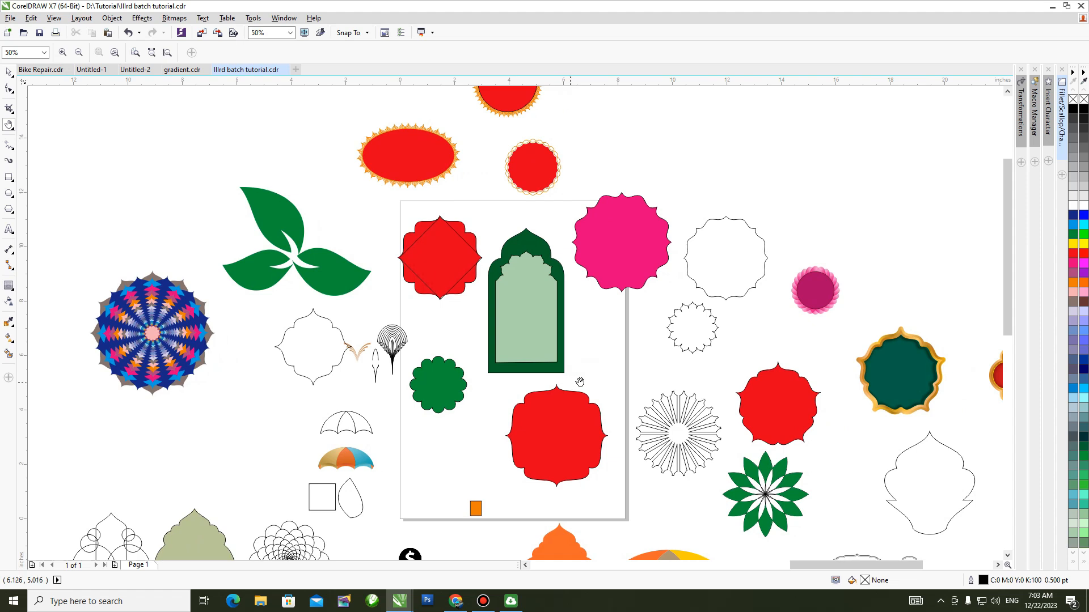
pyautogui.moveTo(605, 383); pyautogui.dragTo(468, 377)
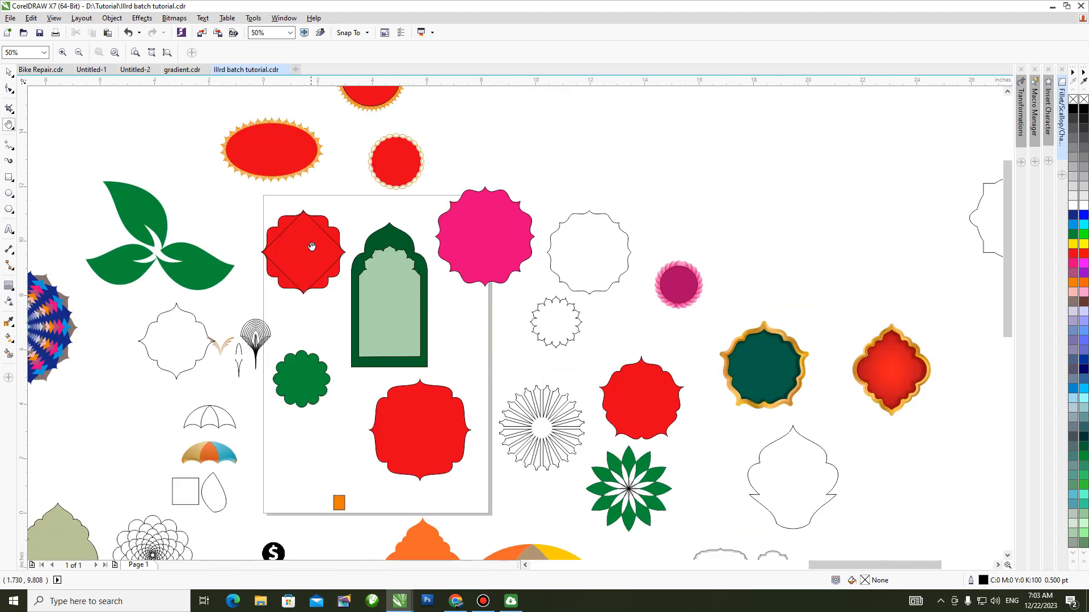
pyautogui.moveTo(321, 357); pyautogui.dragTo(543, 175)
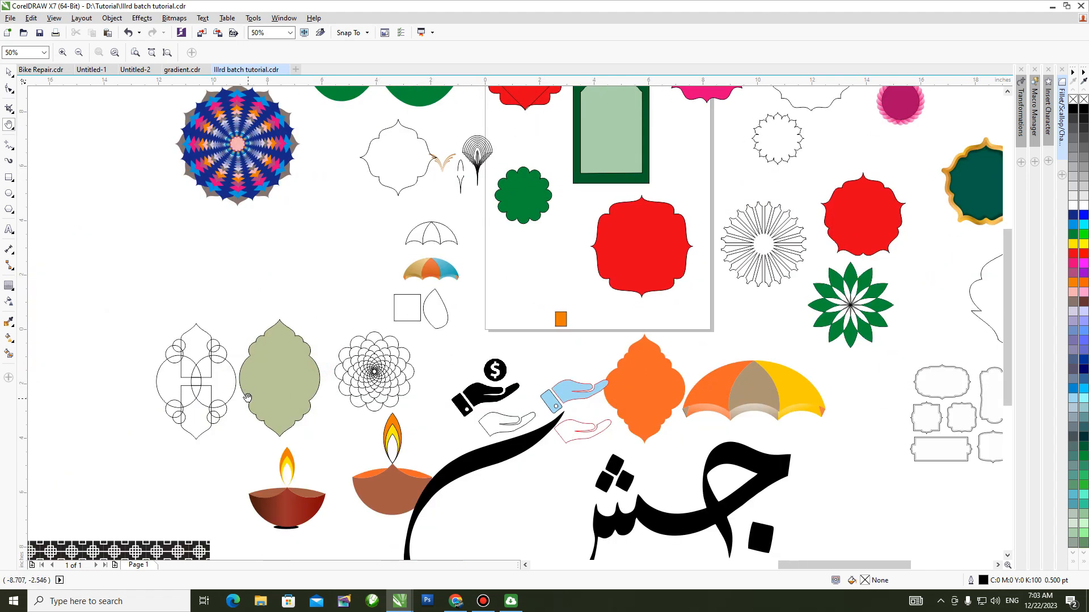
# In the Untitled-2 document, draw a circle about 0.486 in wide with an overlapping copy, and turn off object snapping.
pyautogui.hotkey('ctrl', 'Tab')
pyautogui.press('F7')
pyautogui.moveTo(422, 243)
pyautogui.mouseDown()
pyautogui.moveTo(438, 265)
pyautogui.moveTo(428, 262)
pyautogui.mouseUp()
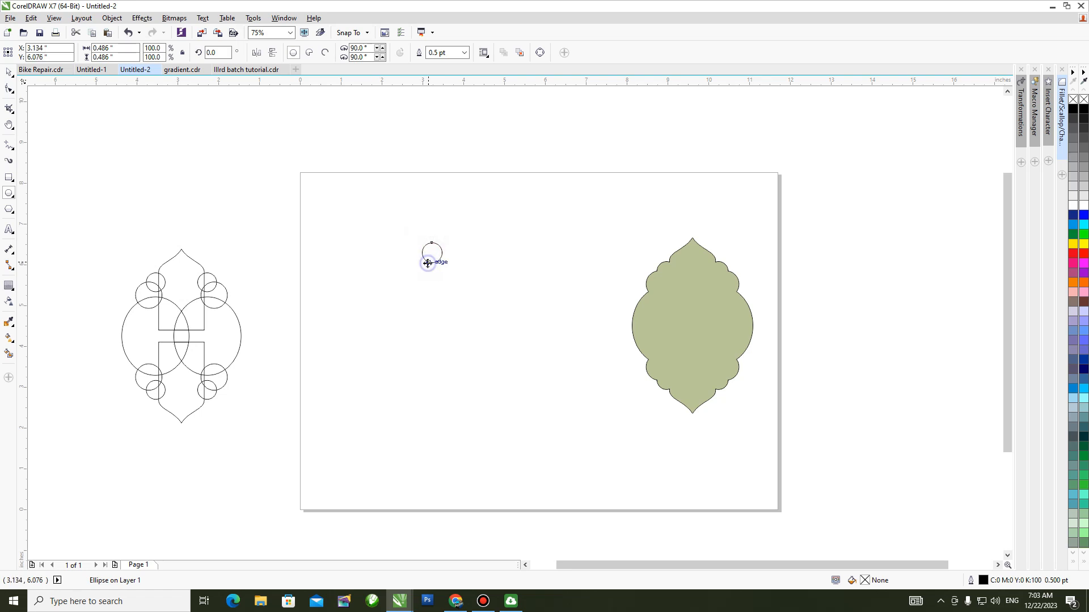
pyautogui.click(350, 33)
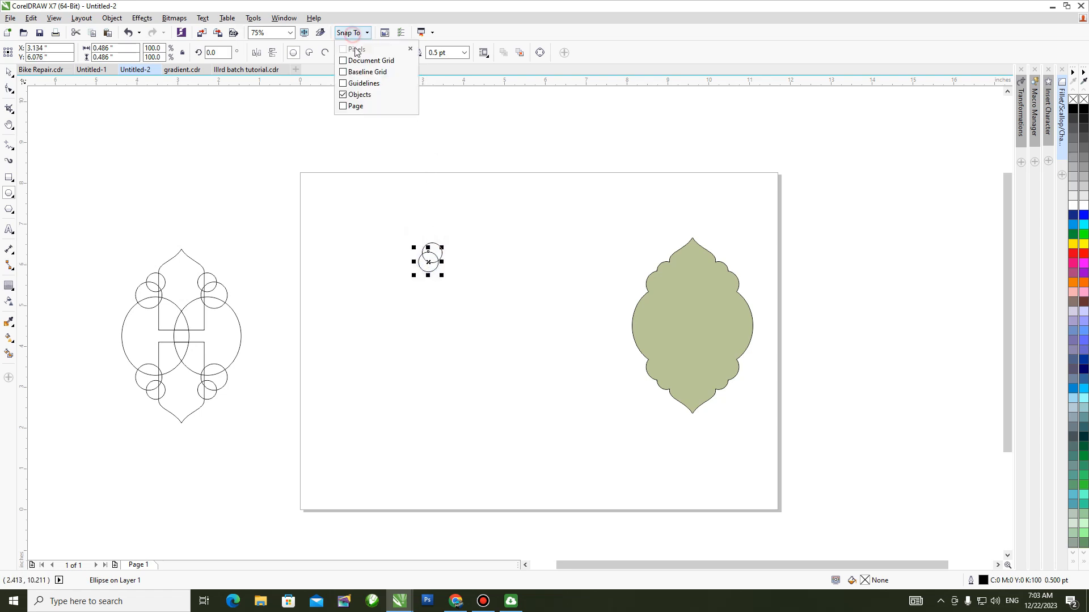
pyautogui.hotkey('alt', 'z')
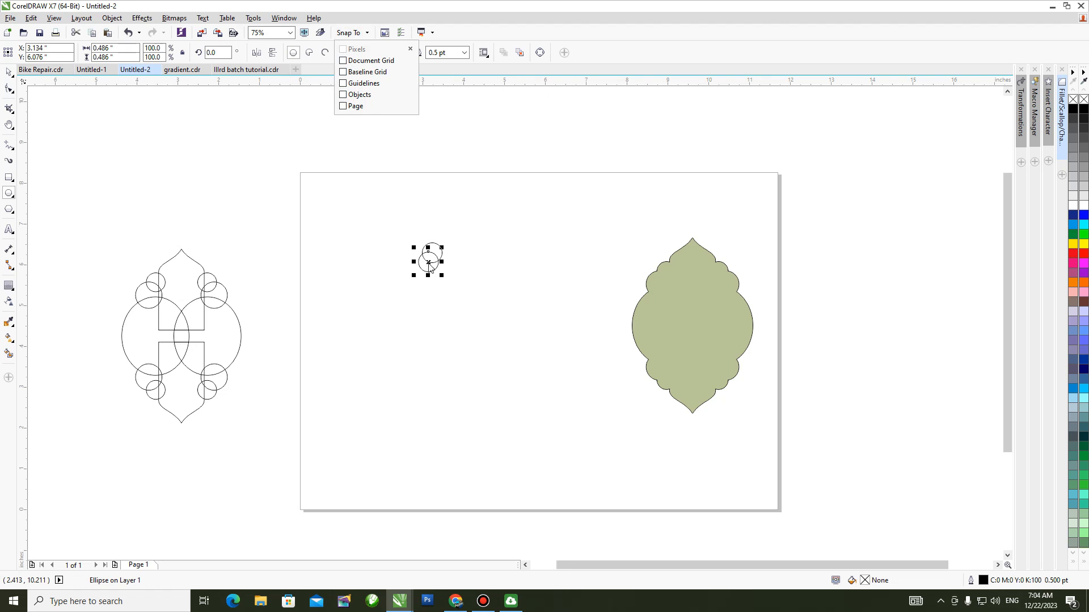
# Form a larger middle circle about 0.645 in wide and, below it, an ellipse about 1.181 in wide and 1.414 in tall.
pyautogui.click(414, 278)
pyautogui.moveTo(413, 278); pyautogui.dragTo(459, 335)
pyautogui.rightClick(419, 282)
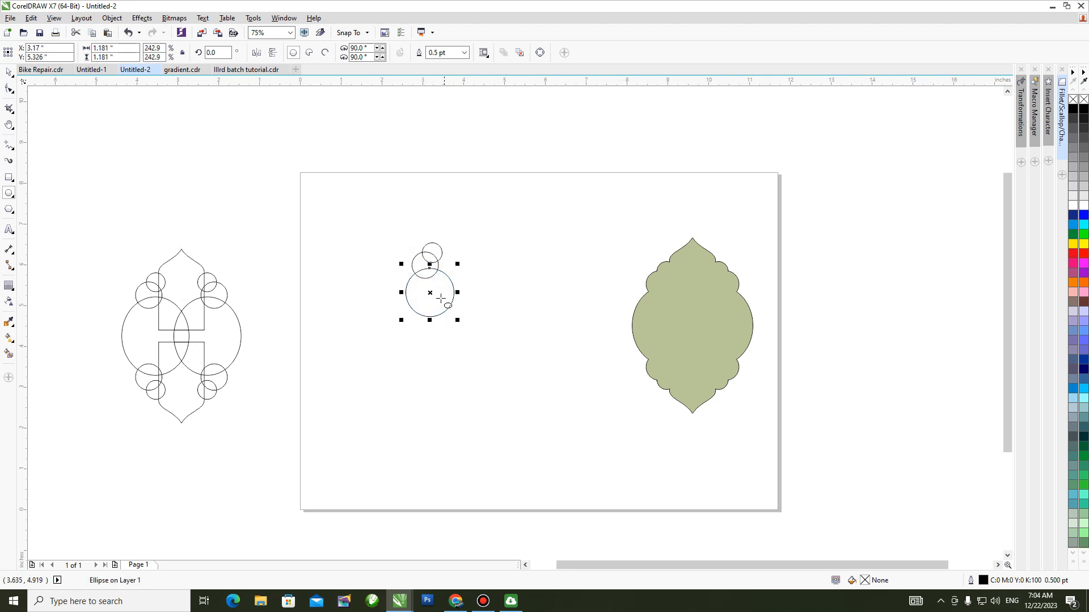
pyautogui.moveTo(429, 291); pyautogui.dragTo(427, 331)
pyautogui.press('space')
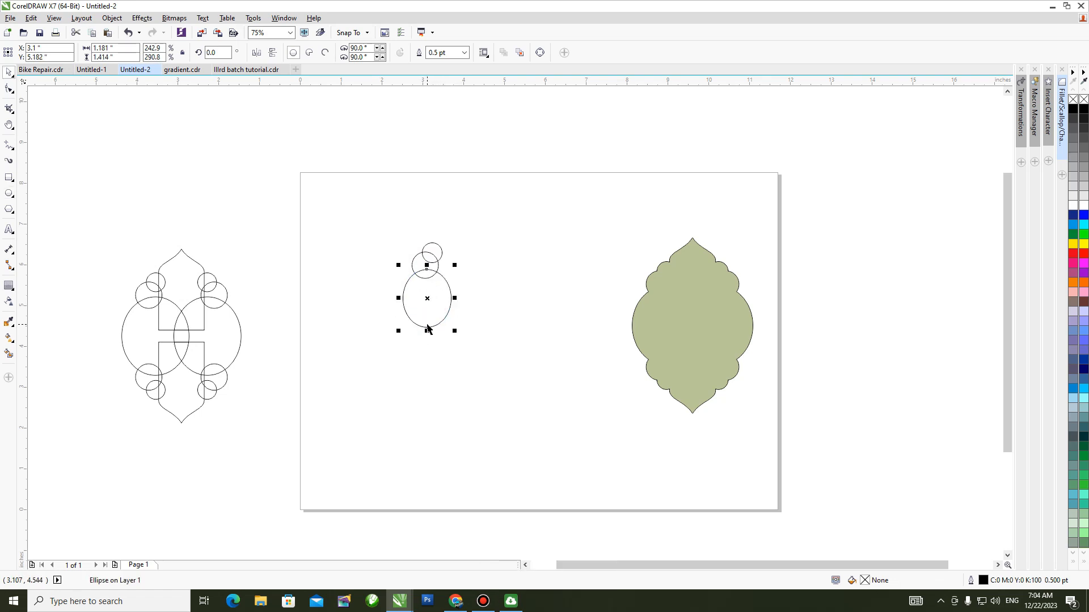
# Shift the small top circle and the middle circle slightly right so they overlap neatly above the ellipse.
pyautogui.press('h')
pyautogui.scroll(2, 420, 305)
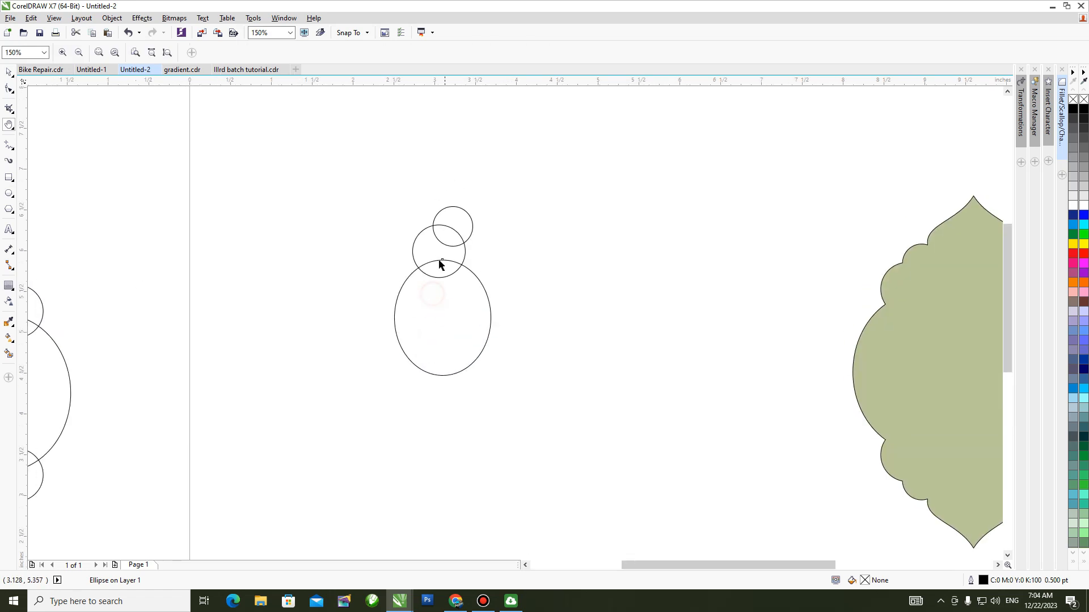
pyautogui.press('space')
pyautogui.click(444, 210)
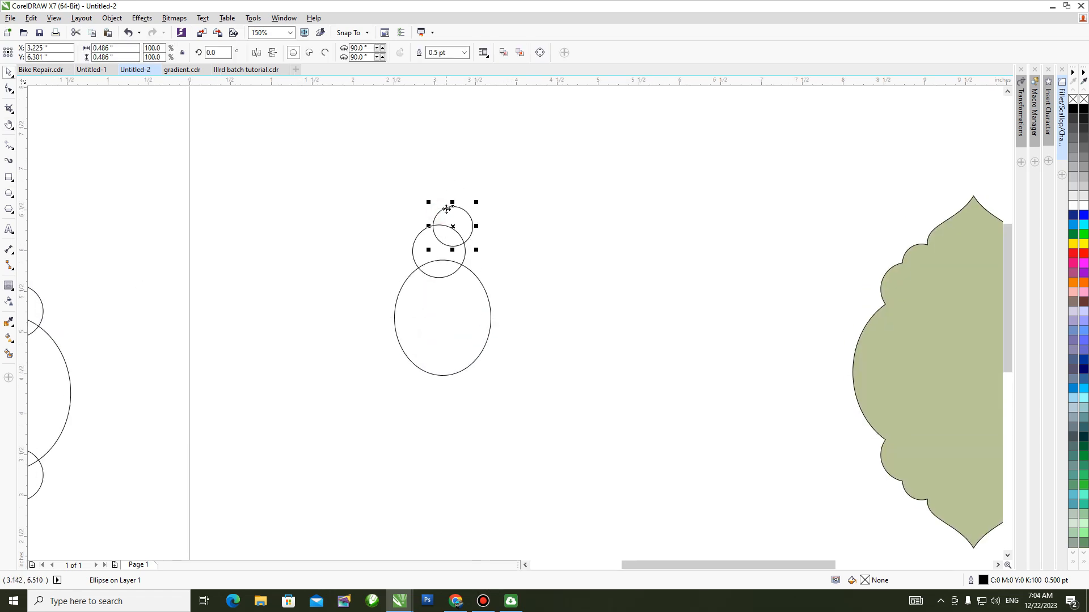
pyautogui.moveTo(447, 207); pyautogui.dragTo(448, 205)
pyautogui.press('Right')
pyautogui.moveTo(417, 237); pyautogui.dragTo(426, 238)
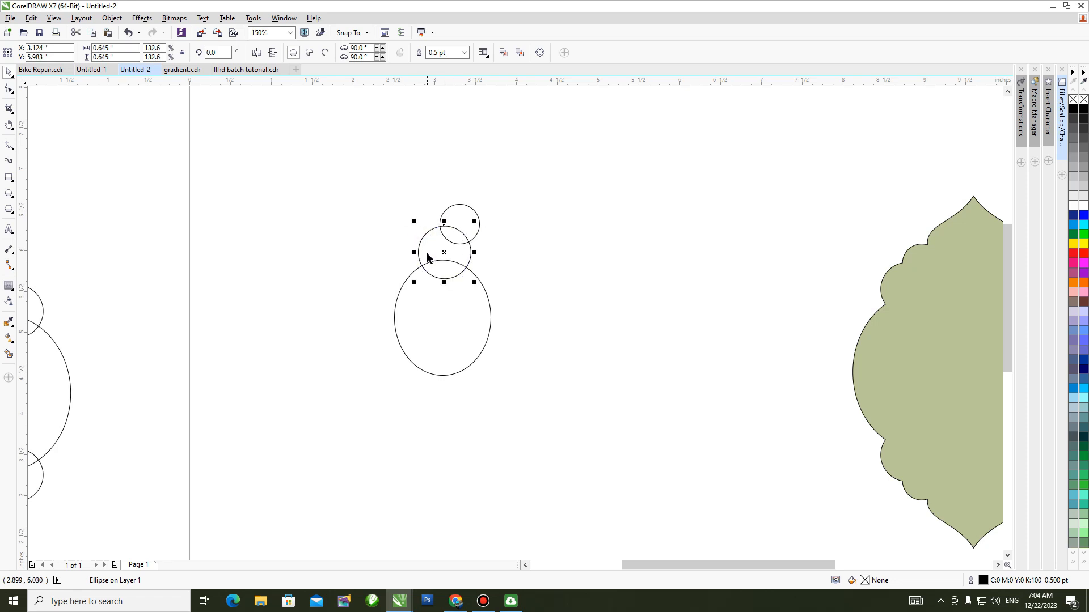
pyautogui.moveTo(462, 206); pyautogui.dragTo(463, 205)
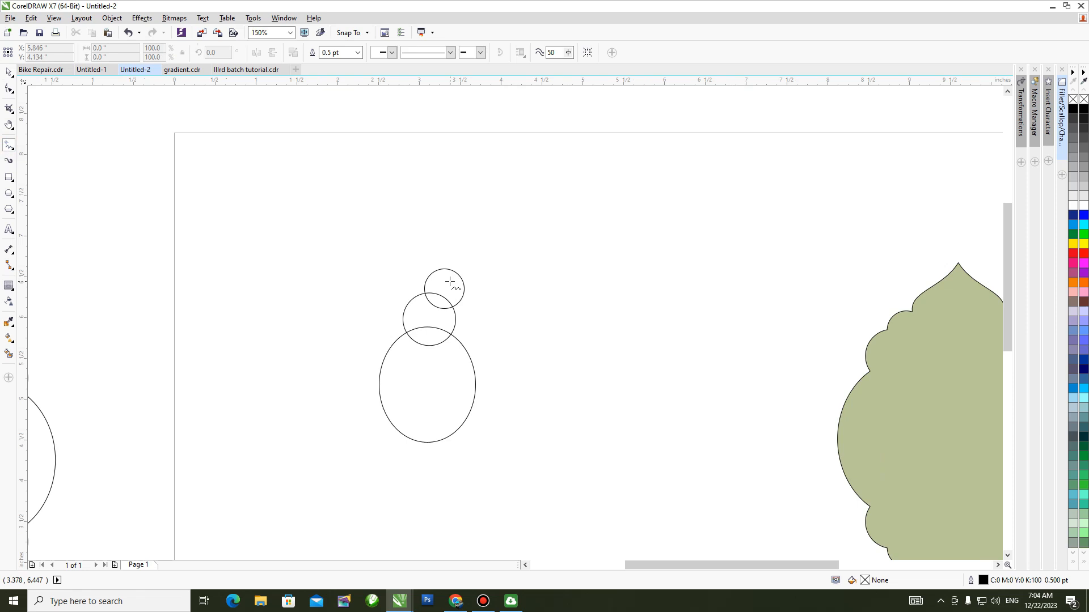
# Draw a line from inside the top circle, about 0.306 in straight up and about 0.74 in diagonally up to the right.
pyautogui.click(450, 279)
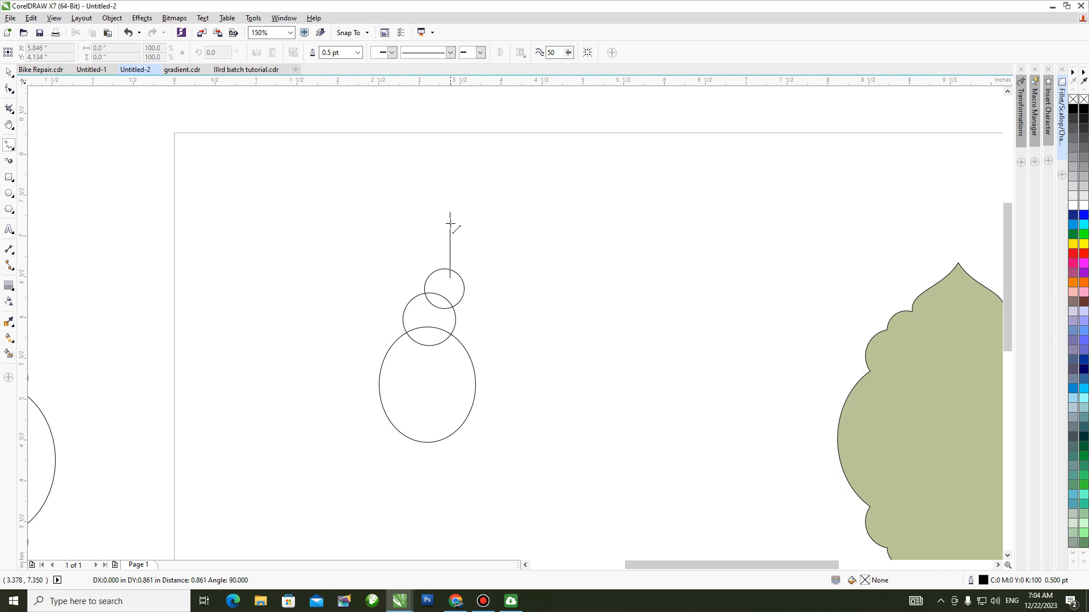
pyautogui.click(450, 253)
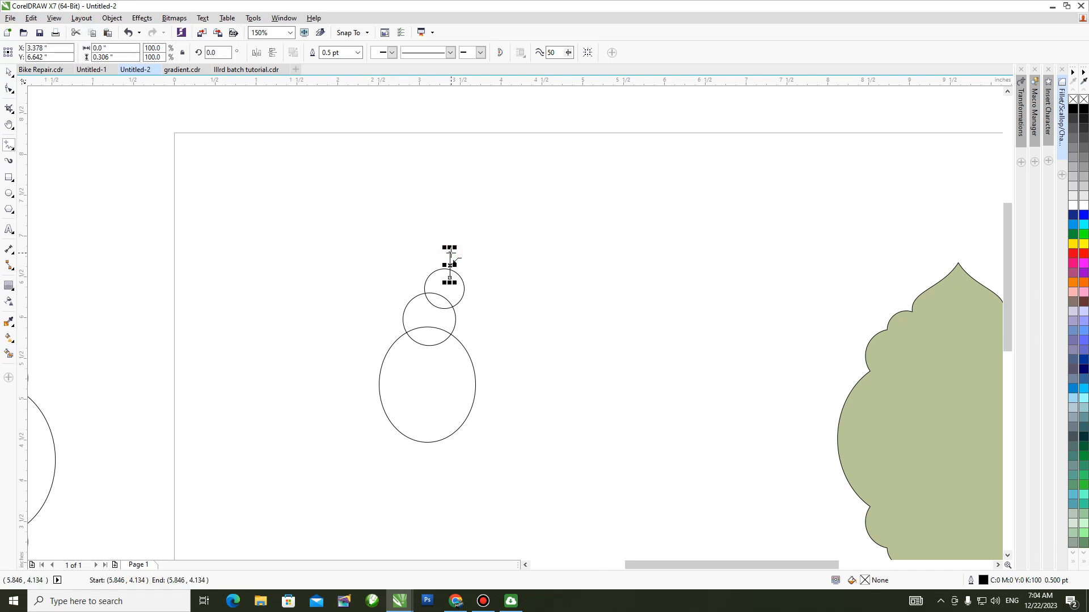
pyautogui.click(499, 218)
# Bend the line's diagonal segment into a smooth S-curve and extend its vertical segment further down into the top circle.
pyautogui.click(8, 89)
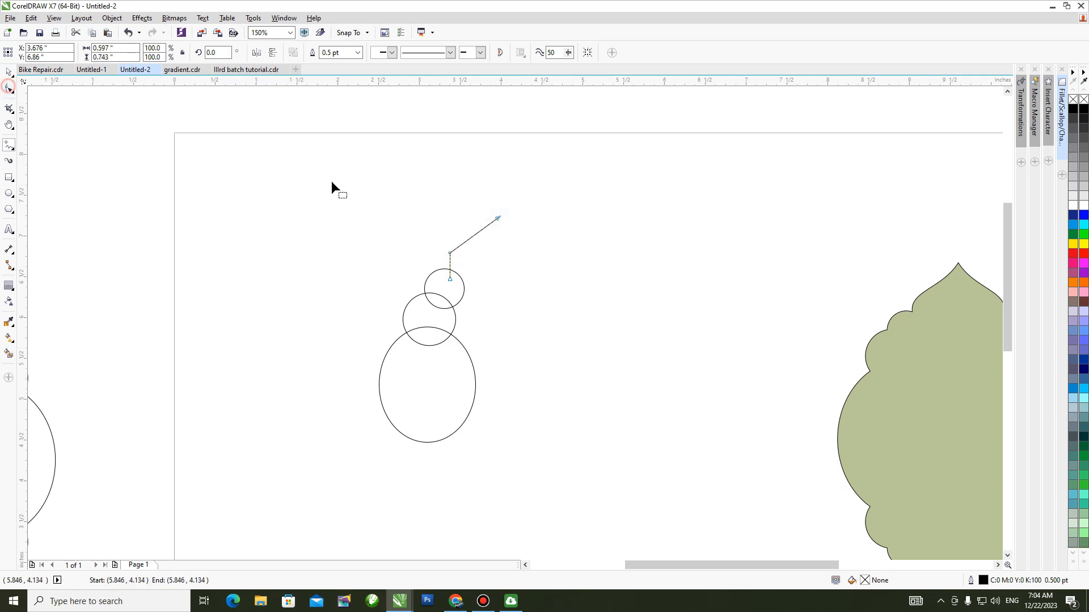
pyautogui.moveTo(478, 194); pyautogui.dragTo(525, 227)
pyautogui.click(159, 52)
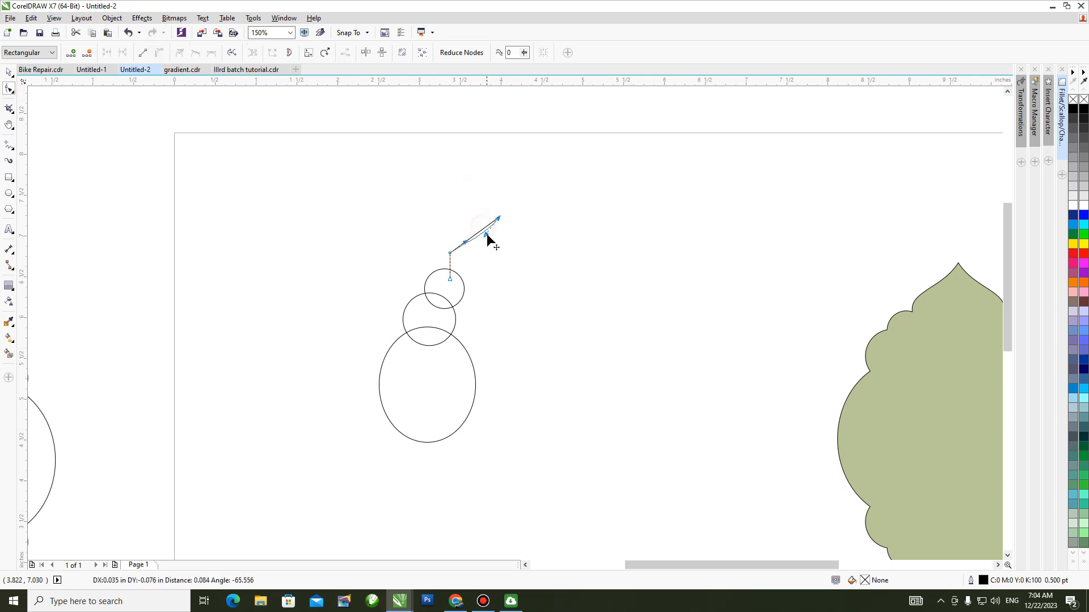
pyautogui.moveTo(465, 243)
pyautogui.mouseDown()
pyautogui.moveTo(458, 237)
pyautogui.moveTo(451, 262)
pyautogui.moveTo(456, 238)
pyautogui.mouseUp()
pyautogui.scroll(4, 452, 275)
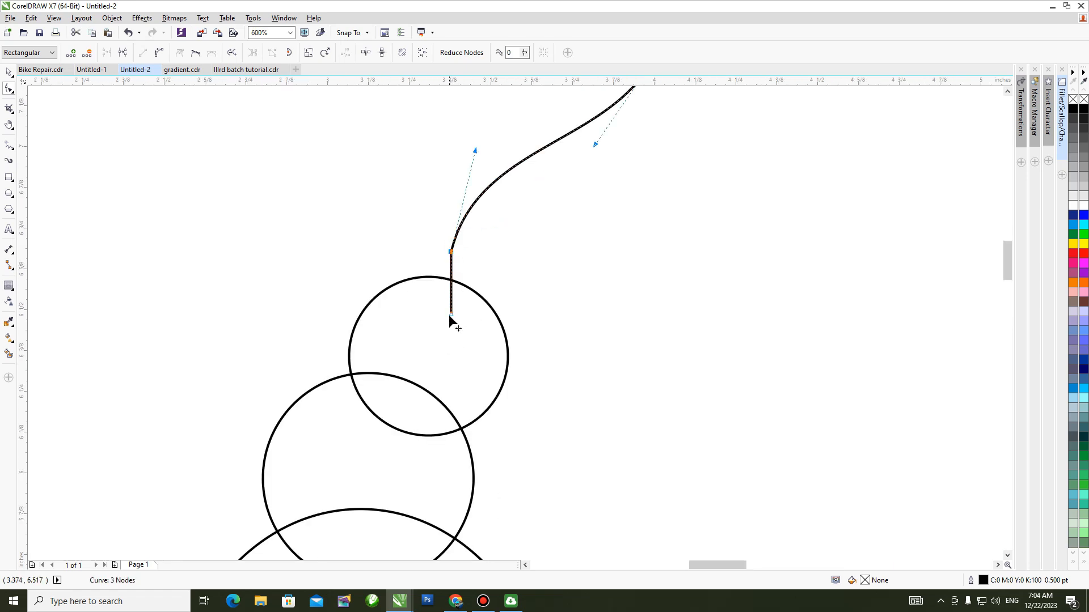
pyautogui.moveTo(452, 318); pyautogui.dragTo(452, 359)
pyautogui.scroll(-4, 533, 247)
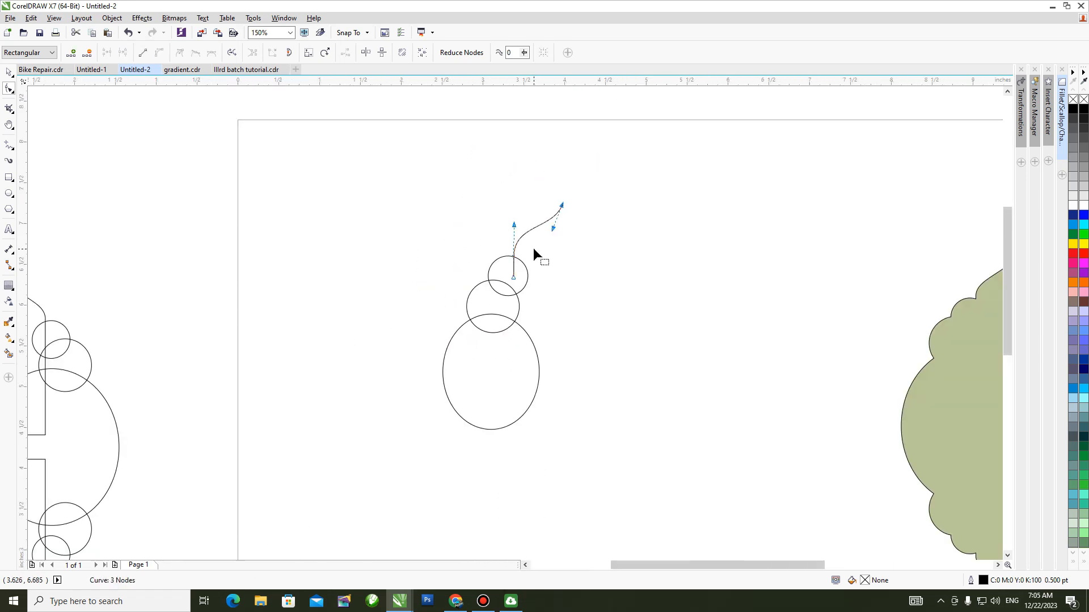
# Select the curve, both circles and the ellipse, and make a horizontally mirrored copy that meets the original at the curve's tip.
pyautogui.press('space')
pyautogui.press('h')
pyautogui.moveTo(562, 305); pyautogui.dragTo(434, 264)
pyautogui.press('space')
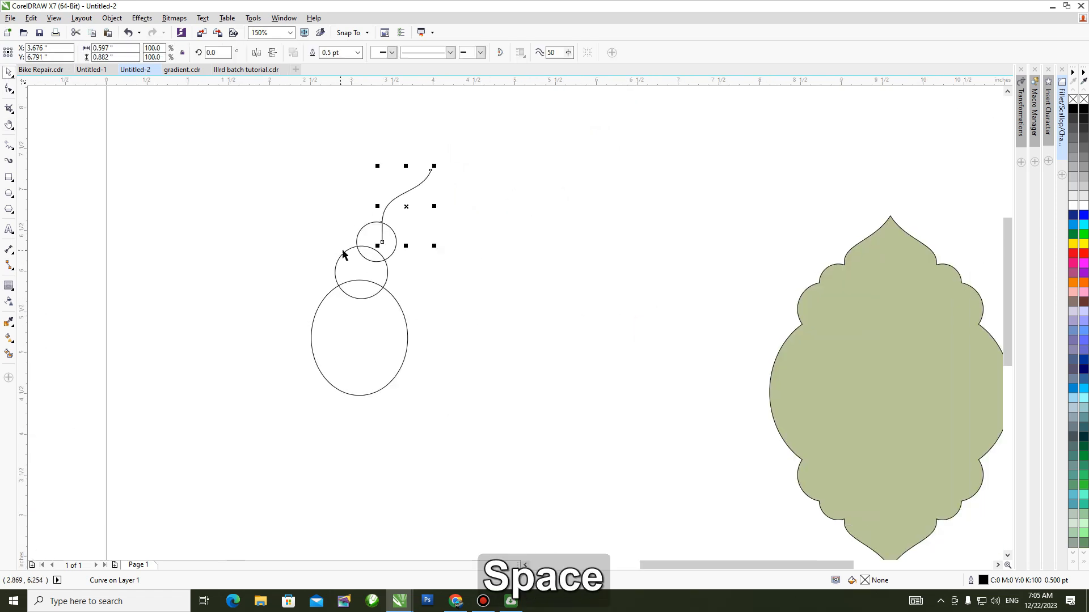
pyautogui.moveTo(239, 153); pyautogui.dragTo(564, 433)
pyautogui.moveTo(306, 283); pyautogui.dragTo(437, 292)
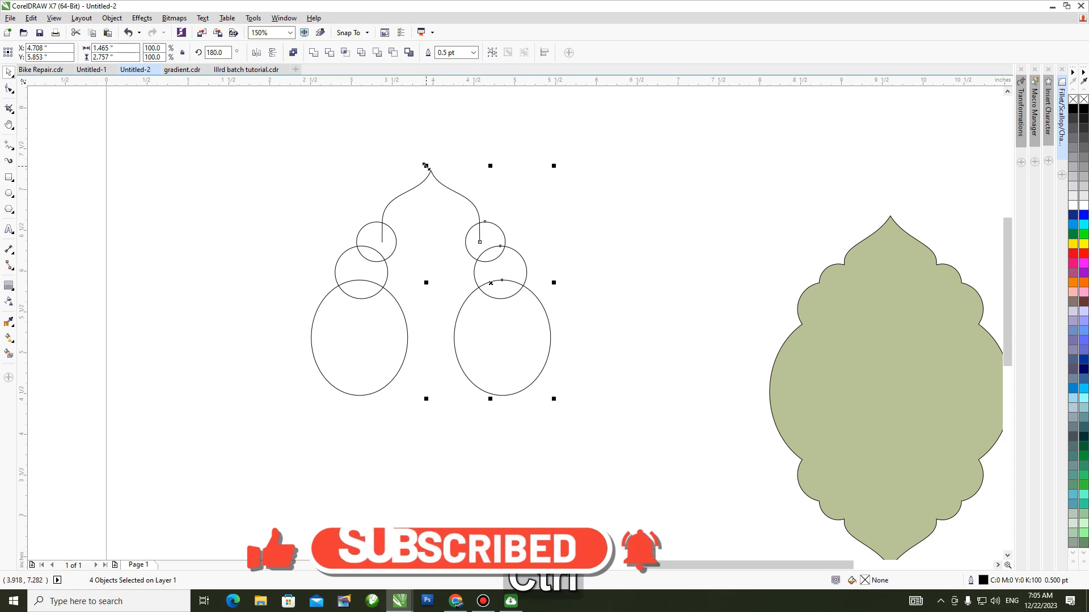
# Group the original and mirrored shapes and make a vertically mirrored copy of the group below.
pyautogui.moveTo(605, 149)
pyautogui.mouseDown()
pyautogui.moveTo(294, 422)
pyautogui.moveTo(245, 431)
pyautogui.mouseUp()
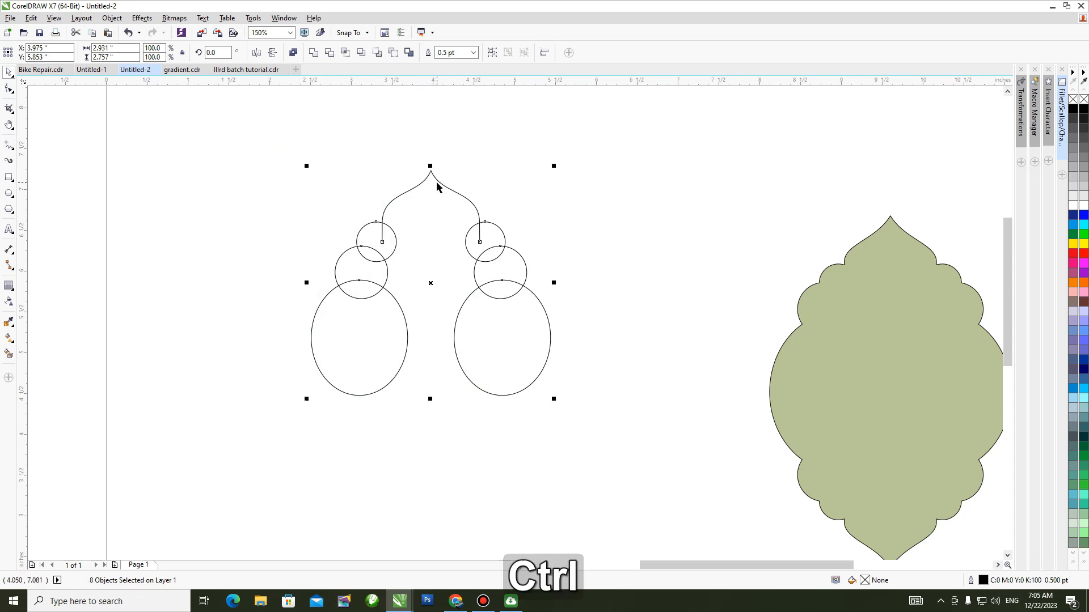
pyautogui.hotkey('ctrl', 'g')
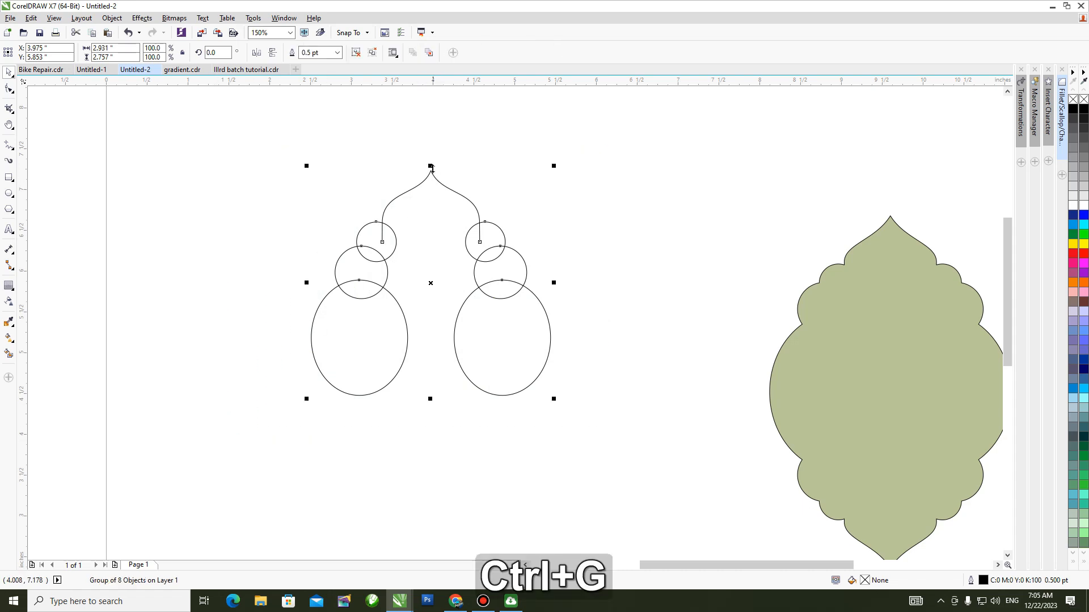
pyautogui.moveTo(431, 165); pyautogui.dragTo(405, 435)
# Move the lower mirrored group straight up until its large ellipses overlap those of the upper group.
pyautogui.click(403, 431)
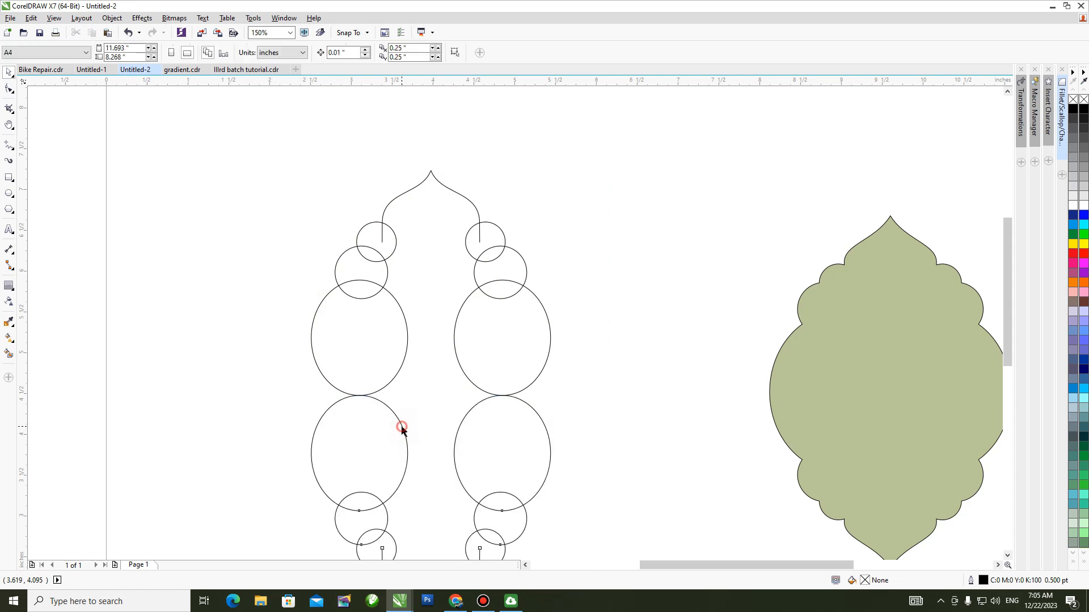
pyautogui.click(402, 430)
pyautogui.moveTo(404, 430); pyautogui.dragTo(416, 316)
pyautogui.click(239, 344)
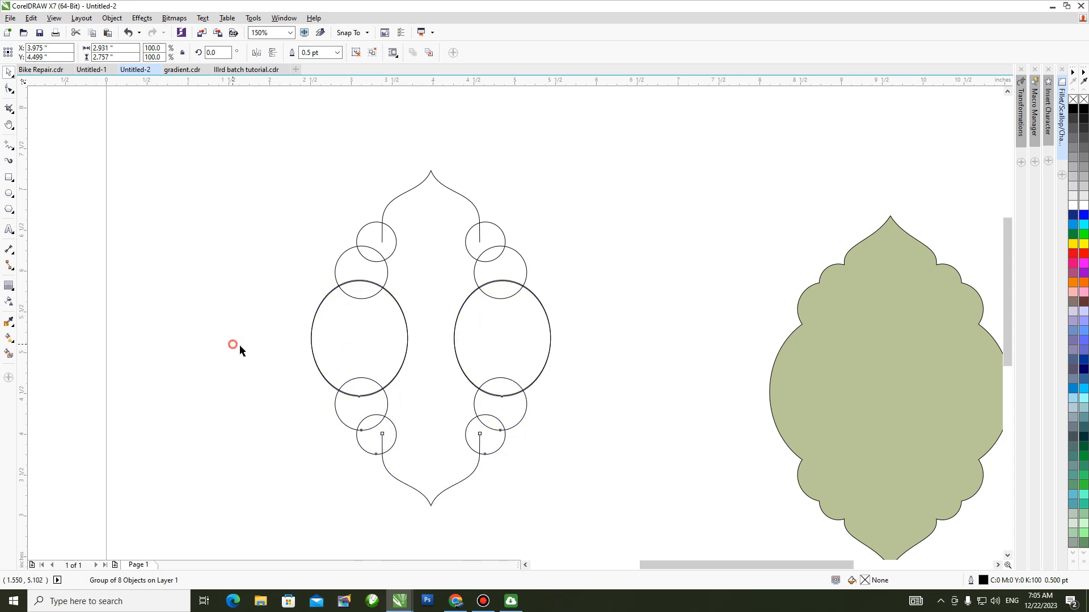
# Delete the duplicate large ellipse on each side of the frame, leaving a single ellipse per side.
pyautogui.keyDown('ctrl'); pyautogui.click(312, 342); pyautogui.keyUp('ctrl')
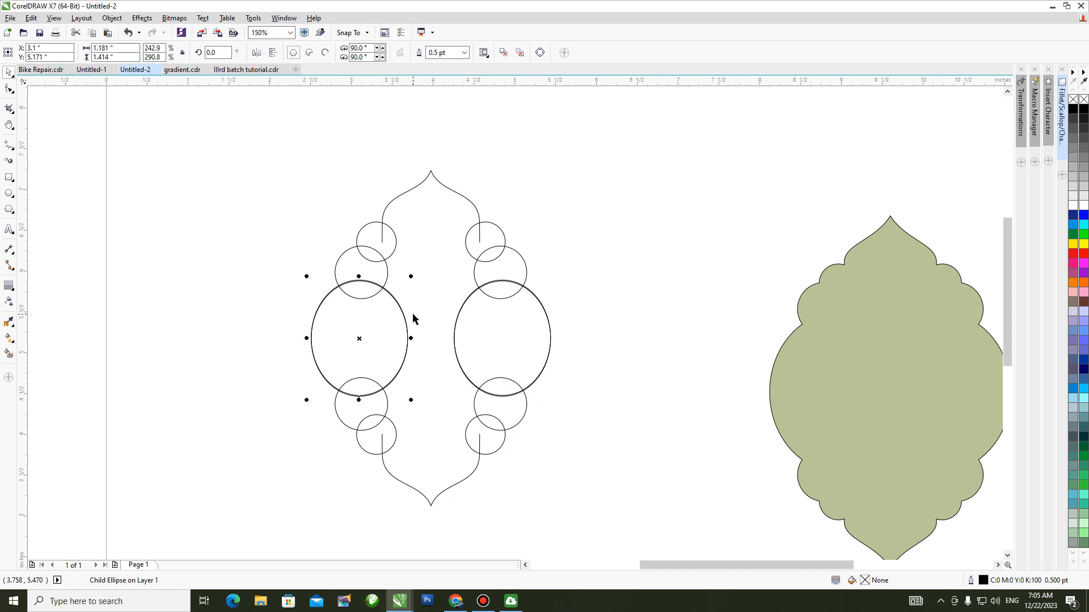
pyautogui.press('Delete')
pyautogui.keyDown('ctrl'); pyautogui.click(455, 343); pyautogui.keyUp('ctrl')
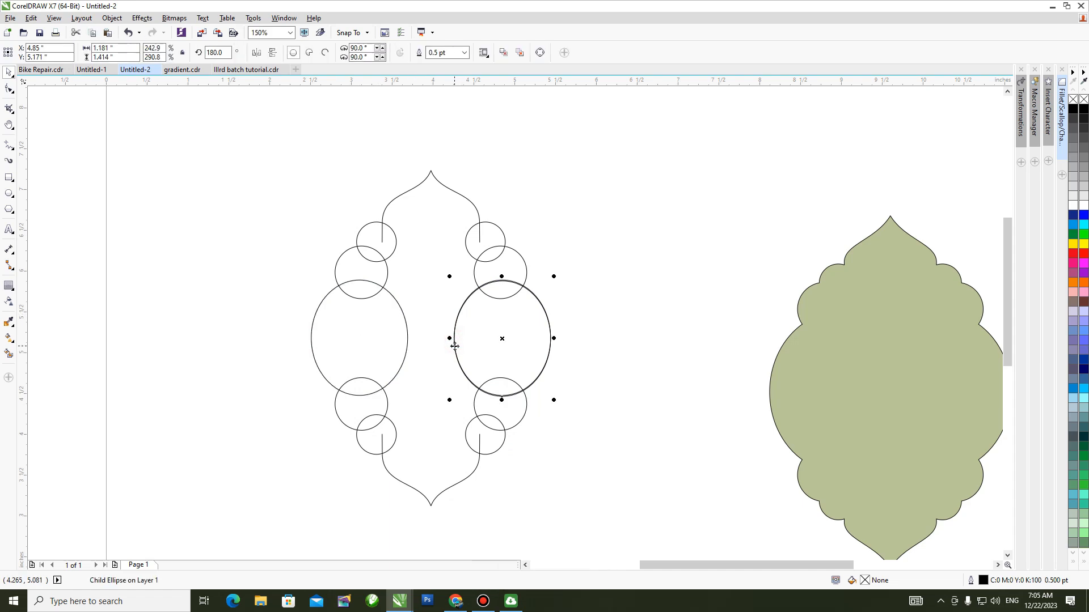
pyautogui.press('Delete')
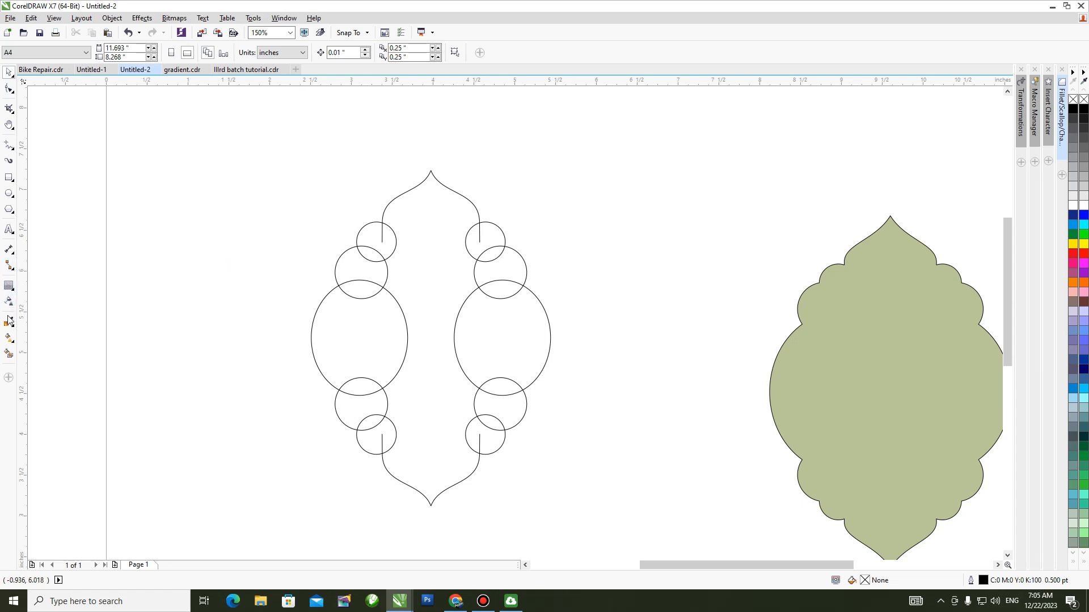
# Ungroup both frame groups, create a boundary outline around all their shapes, and move that outline to the left of the originals.
pyautogui.moveTo(228, 136)
pyautogui.mouseDown()
pyautogui.moveTo(291, 170)
pyautogui.moveTo(641, 502)
pyautogui.mouseUp()
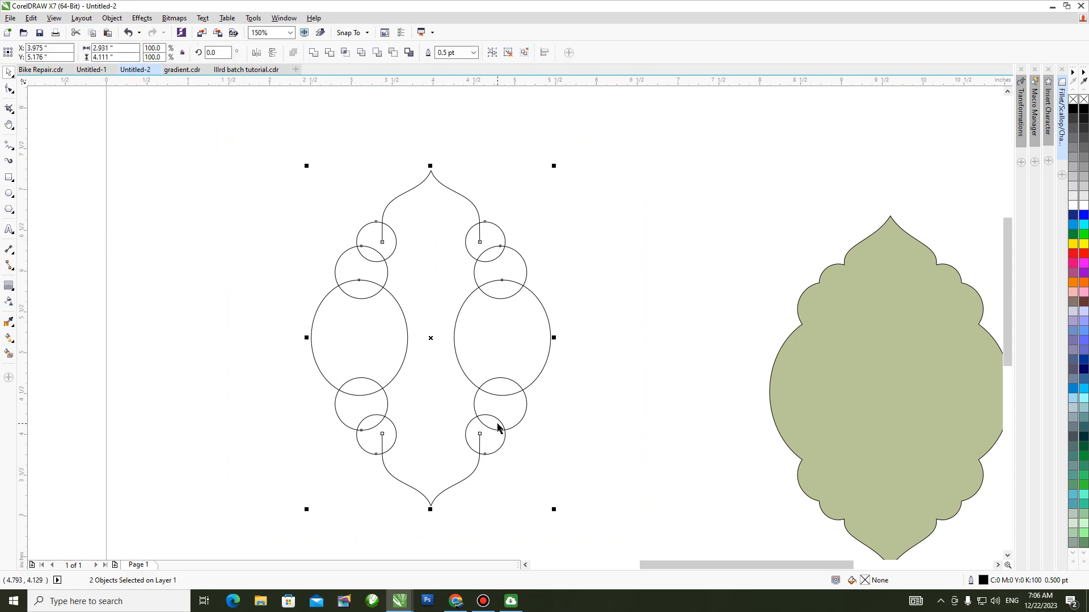
pyautogui.hotkey('ctrl', 'u')
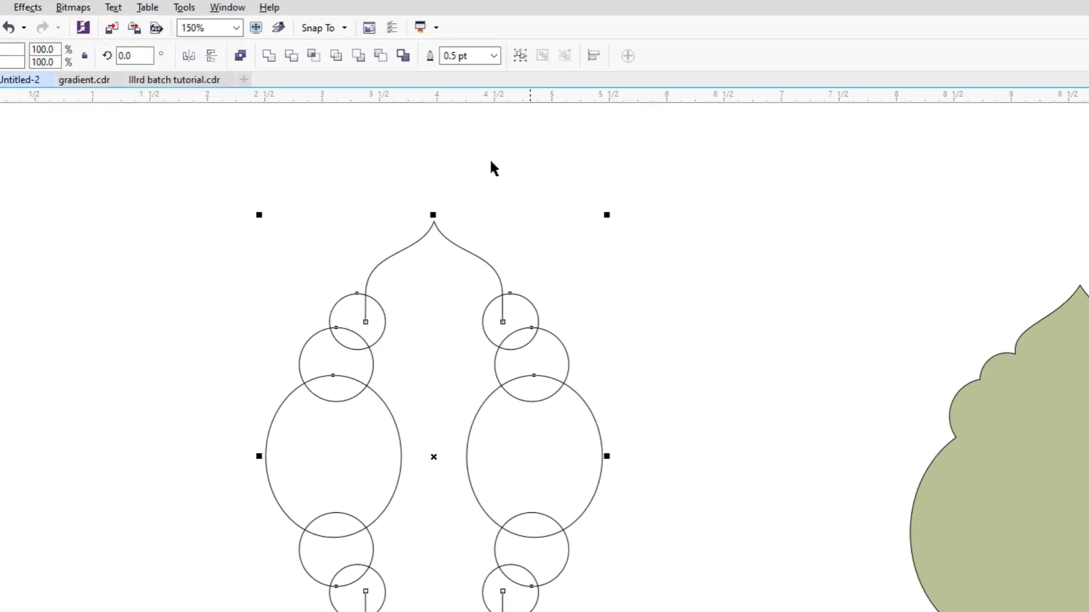
pyautogui.click(393, 60)
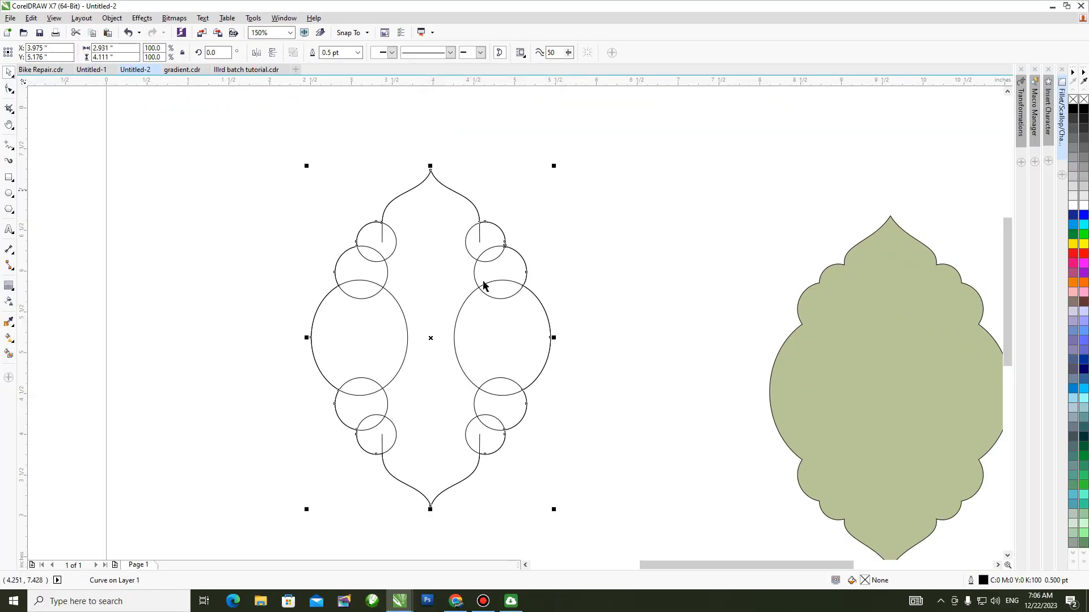
pyautogui.moveTo(436, 345); pyautogui.dragTo(186, 328)
pyautogui.click(333, 169)
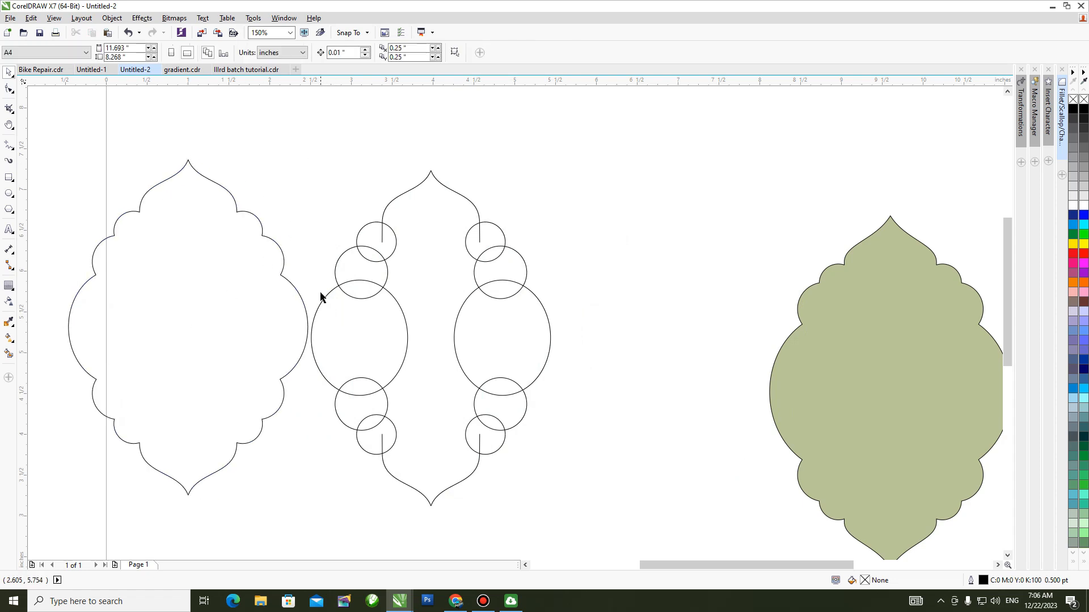
# Shift the new outline slightly further from the construction shapes and delete the original circles, ellipses and curves on the page.
pyautogui.press('h')
pyautogui.moveTo(267, 301); pyautogui.dragTo(510, 301)
pyautogui.press('space')
pyautogui.click(505, 235)
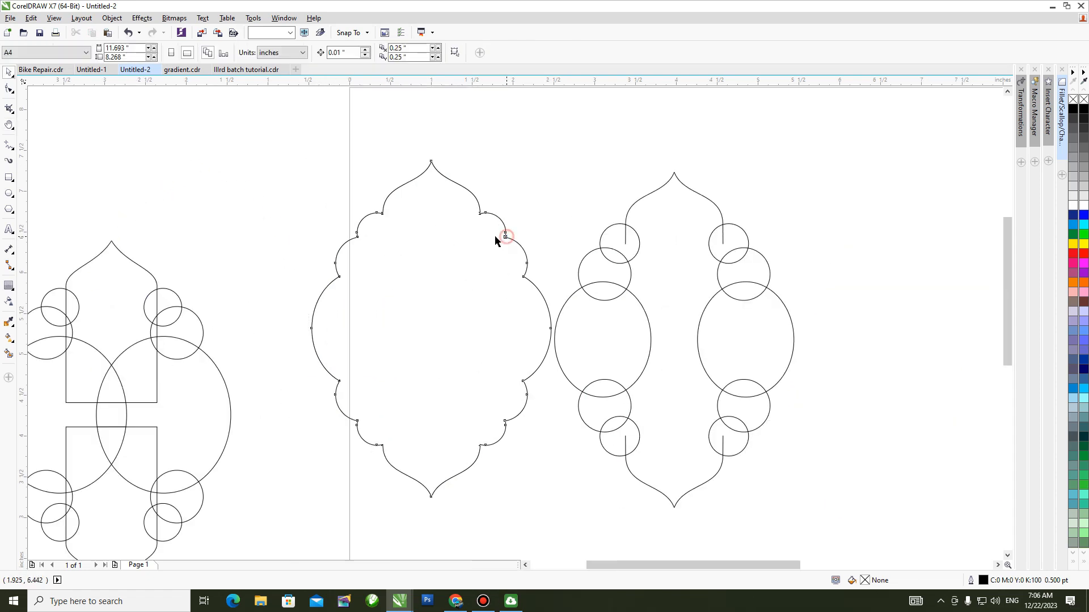
pyautogui.moveTo(495, 236); pyautogui.dragTo(483, 232)
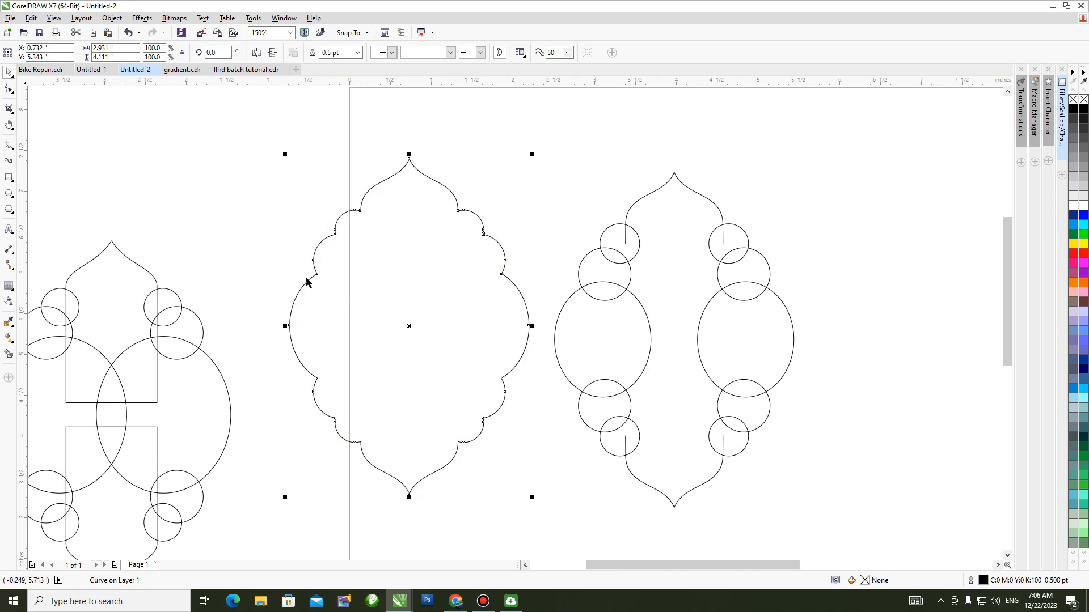
pyautogui.press('h')
pyautogui.scroll(-1, 577, 305)
pyautogui.moveTo(652, 323); pyautogui.dragTo(470, 281)
pyautogui.press('space')
pyautogui.moveTo(526, 179); pyautogui.dragTo(379, 408)
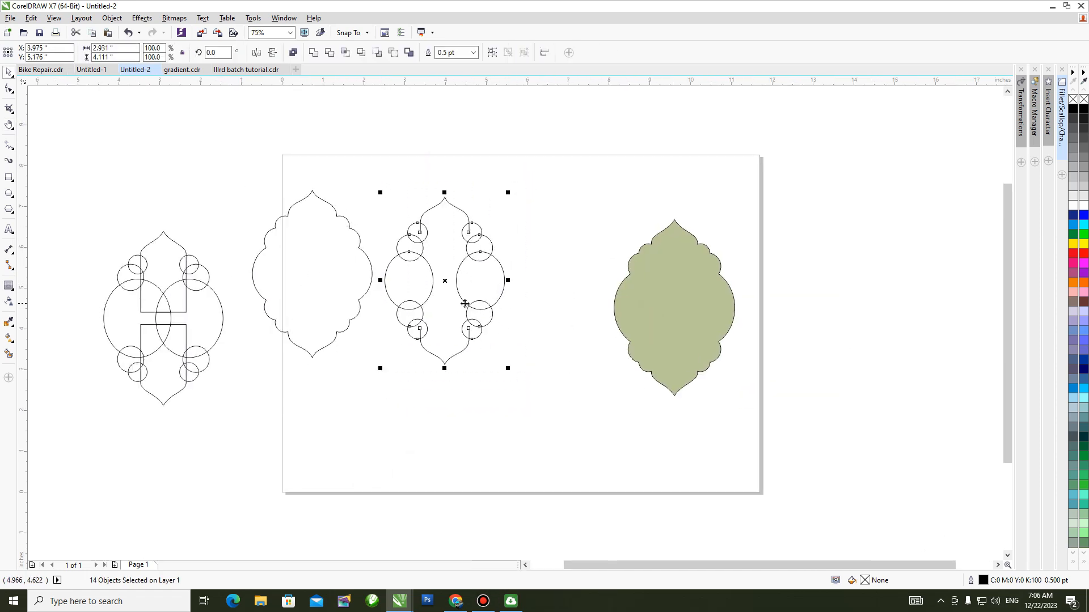
pyautogui.press('Delete')
# Move the outline to the middle of the page near the green sample and place a copy of it to its left.
pyautogui.moveTo(362, 249); pyautogui.dragTo(554, 267)
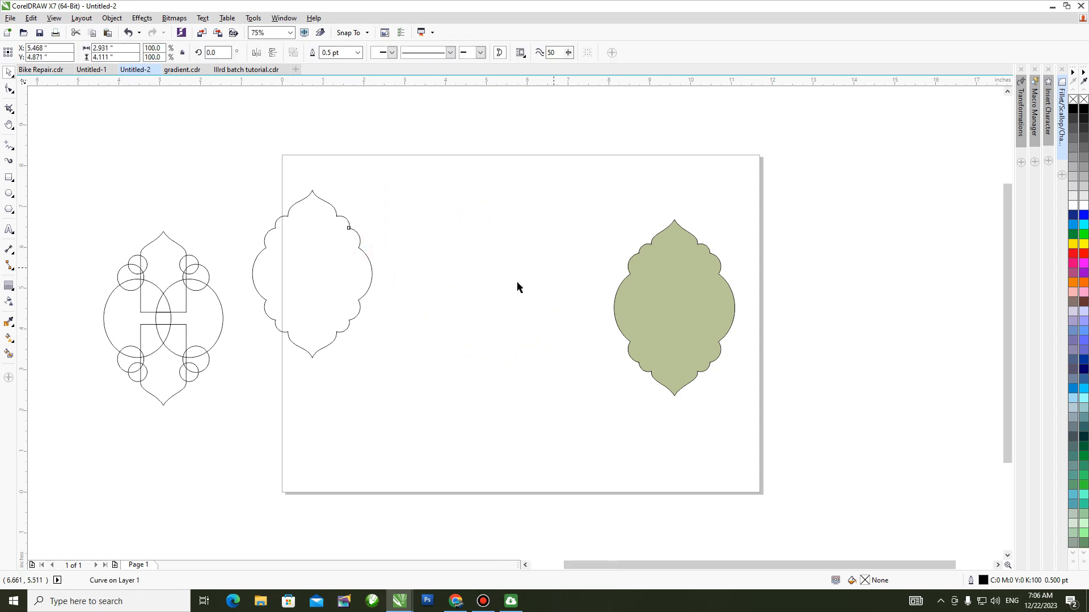
pyautogui.press('h')
pyautogui.scroll(1, 511, 267)
pyautogui.press('space')
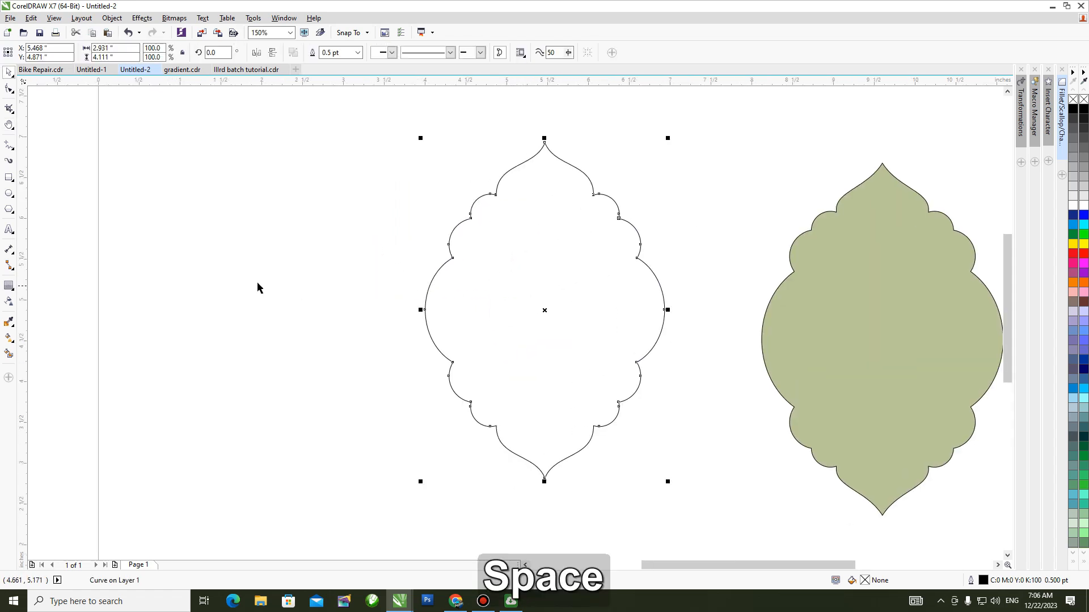
pyautogui.moveTo(642, 261); pyautogui.dragTo(382, 272)
pyautogui.click(452, 258)
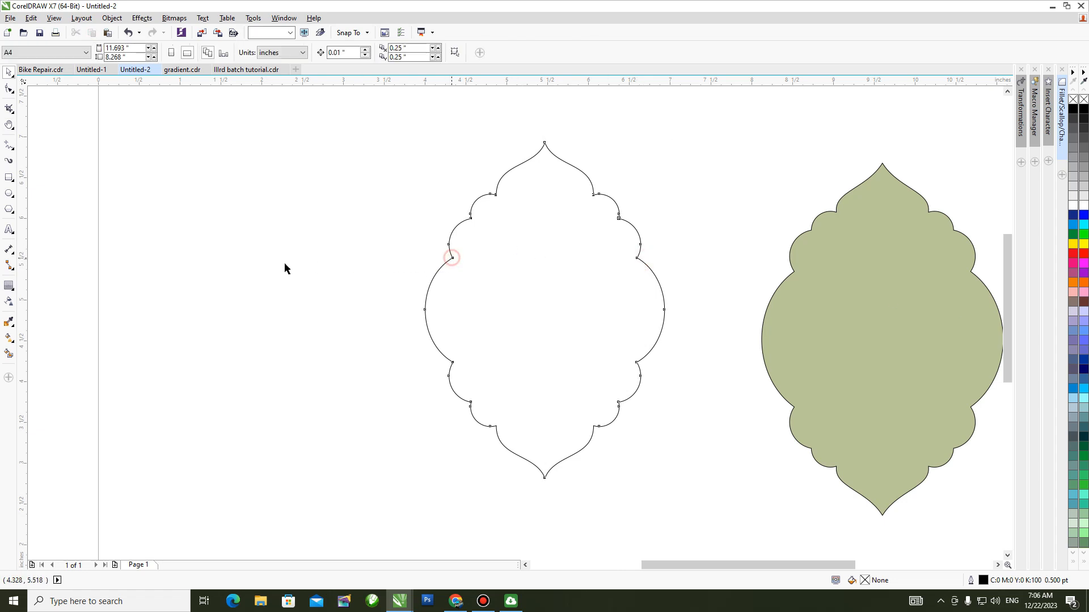
pyautogui.moveTo(284, 262); pyautogui.dragTo(188, 264)
pyautogui.rightClick(188, 264)
# Fill the middle outline with red (C0 M100 Y100 K0) and turn the fill into an elliptical fountain fill.
pyautogui.click(452, 259)
pyautogui.click(1073, 255)
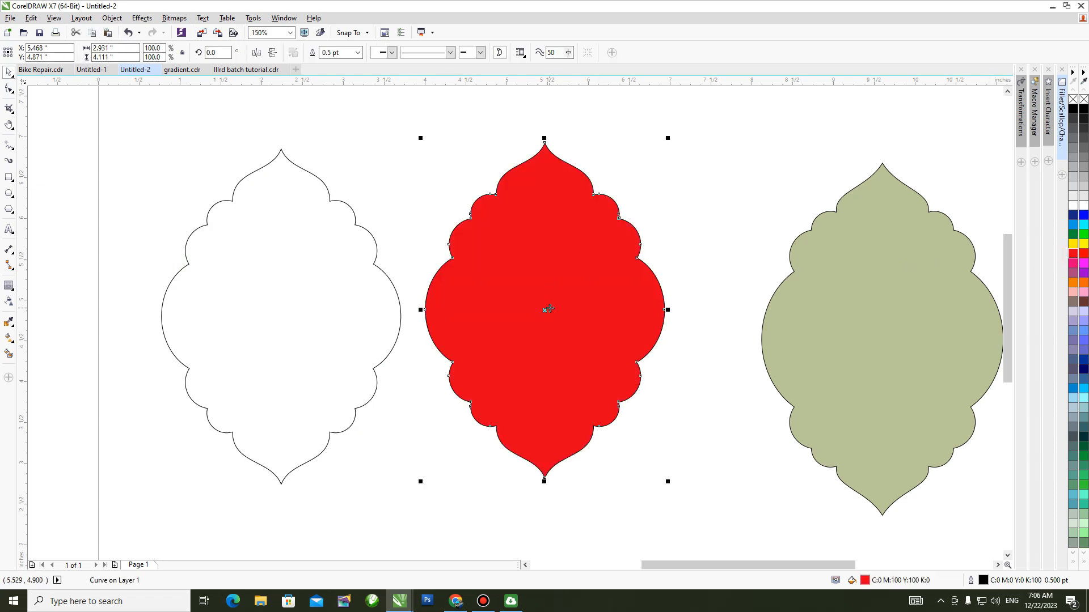
pyautogui.press('g')
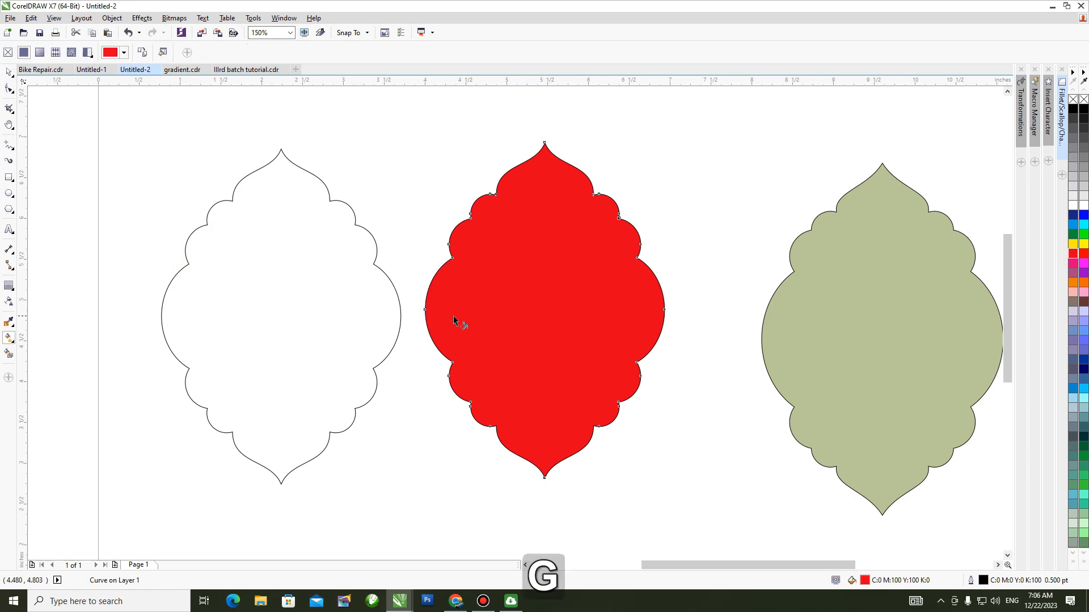
pyautogui.moveTo(428, 318); pyautogui.dragTo(617, 314)
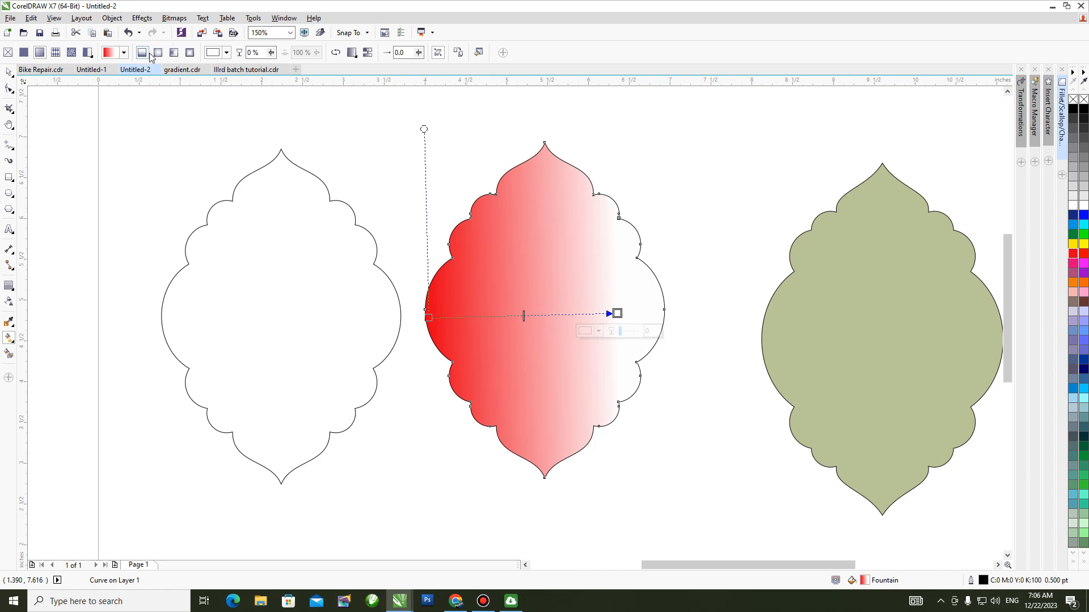
pyautogui.click(158, 52)
# Centre the fountain fill in the shape and stretch its ellipse to cover most of the shape's width and height.
pyautogui.moveTo(522, 315); pyautogui.dragTo(546, 316)
pyautogui.moveTo(542, 216); pyautogui.dragTo(541, 182)
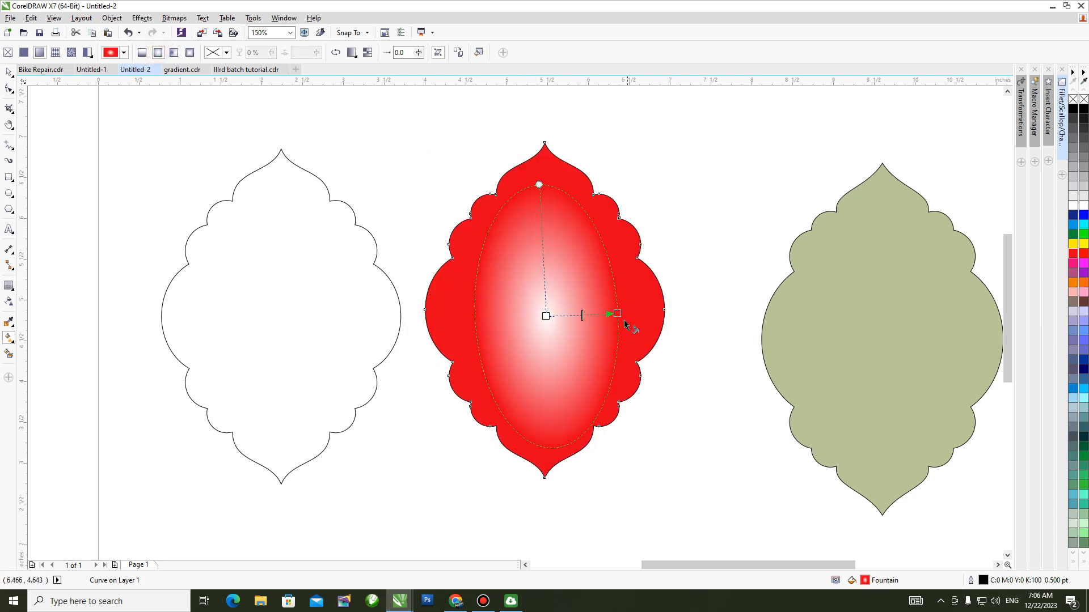
pyautogui.moveTo(617, 314); pyautogui.dragTo(634, 312)
pyautogui.moveTo(540, 152); pyautogui.dragTo(541, 170)
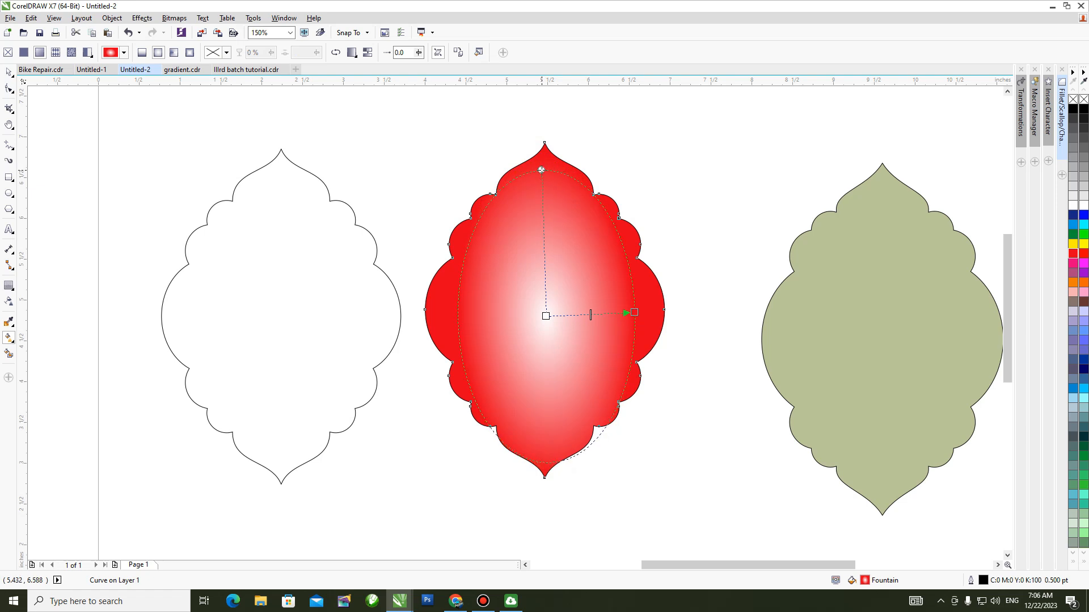
# Set the fountain fill's outer colour to a slightly darker red and its centre colour to C0 M99 Y100 K0.
pyautogui.click(634, 312)
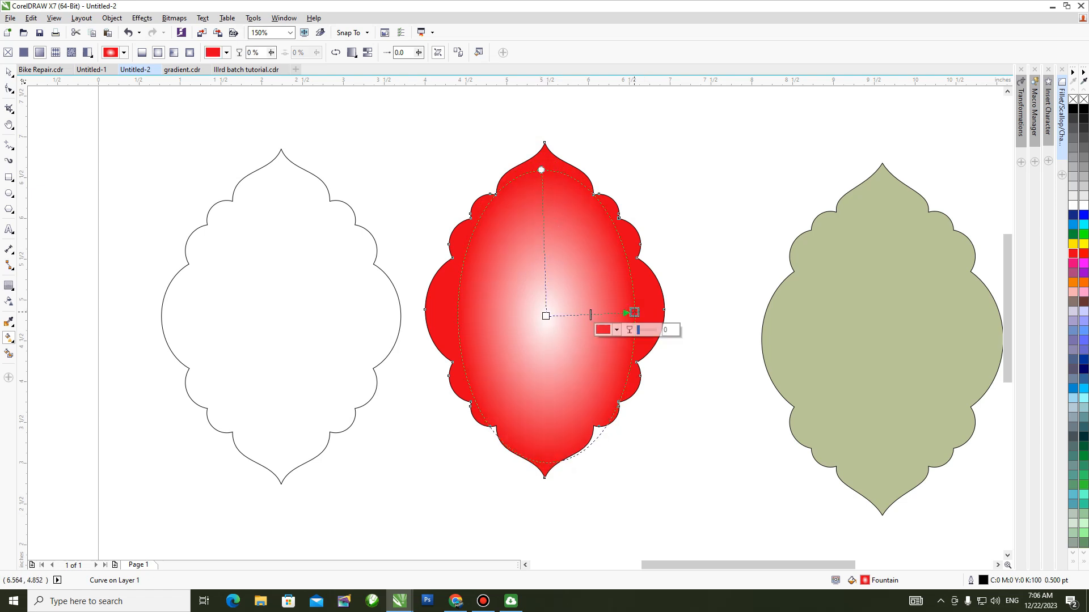
pyautogui.click(602, 331)
pyautogui.click(659, 393)
pyautogui.click(546, 316)
pyautogui.click(528, 333)
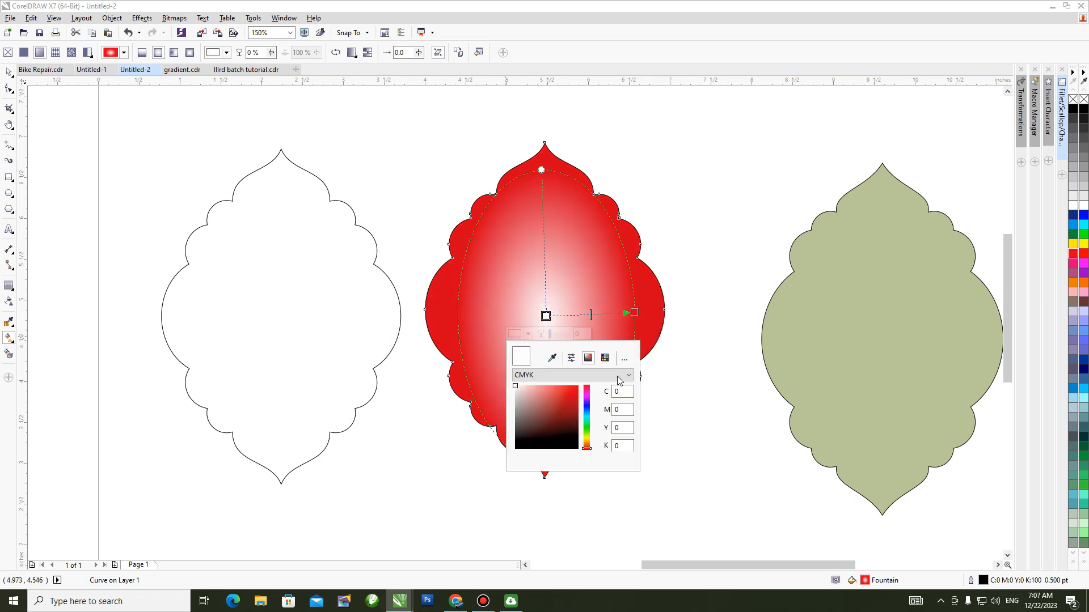
pyautogui.click(572, 390)
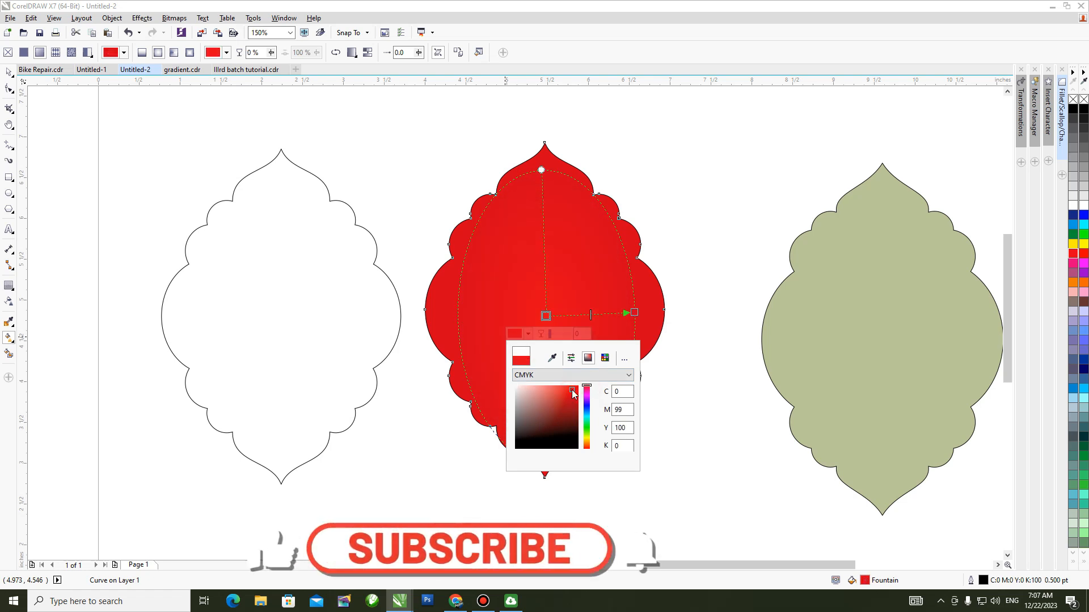
pyautogui.click(389, 243)
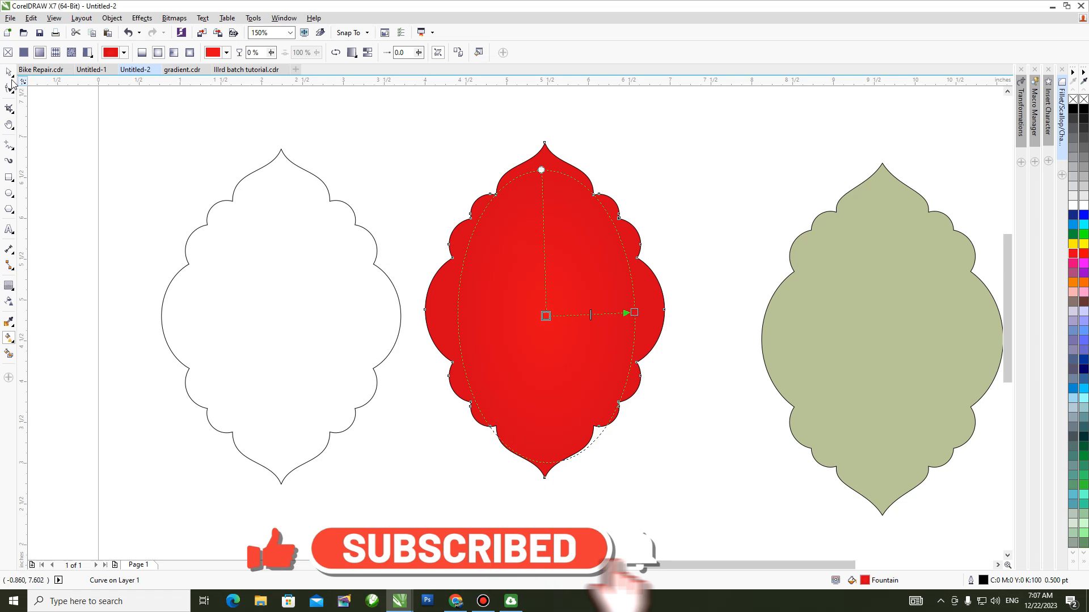
# Apply a drop shadow with the Small Glow preset to the unfilled outline copy.
pyautogui.press('space')
pyautogui.click(440, 195)
pyautogui.click(369, 231)
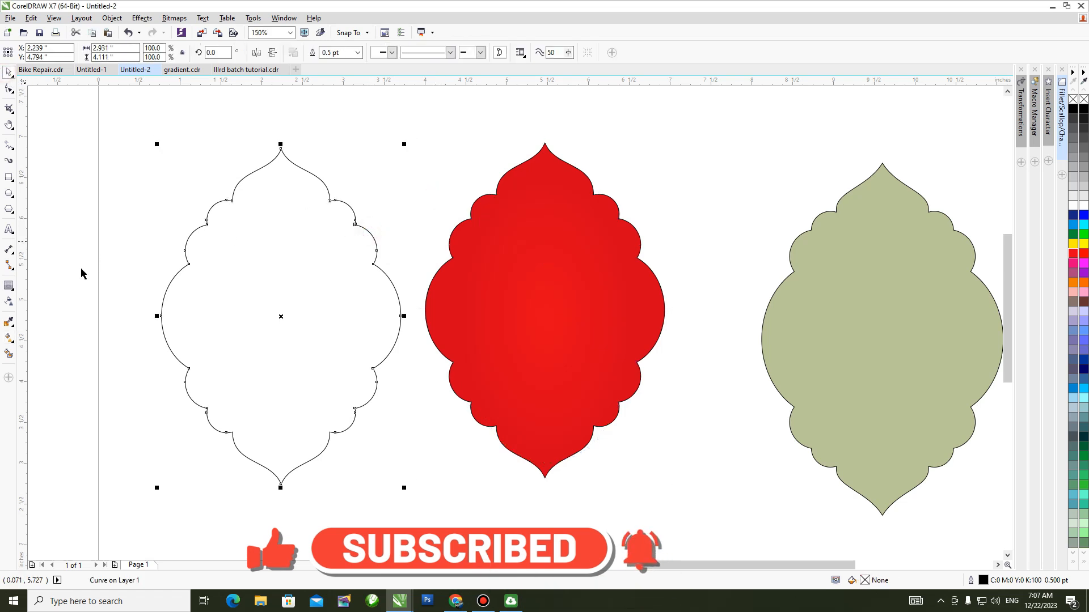
pyautogui.click(7, 286)
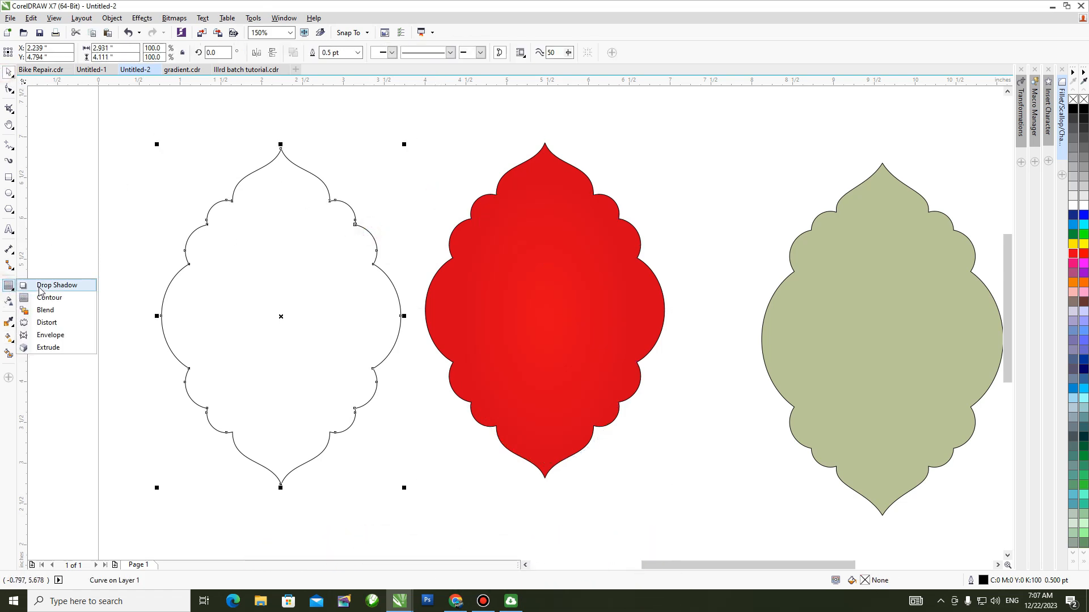
pyautogui.click(43, 285)
pyautogui.click(28, 52)
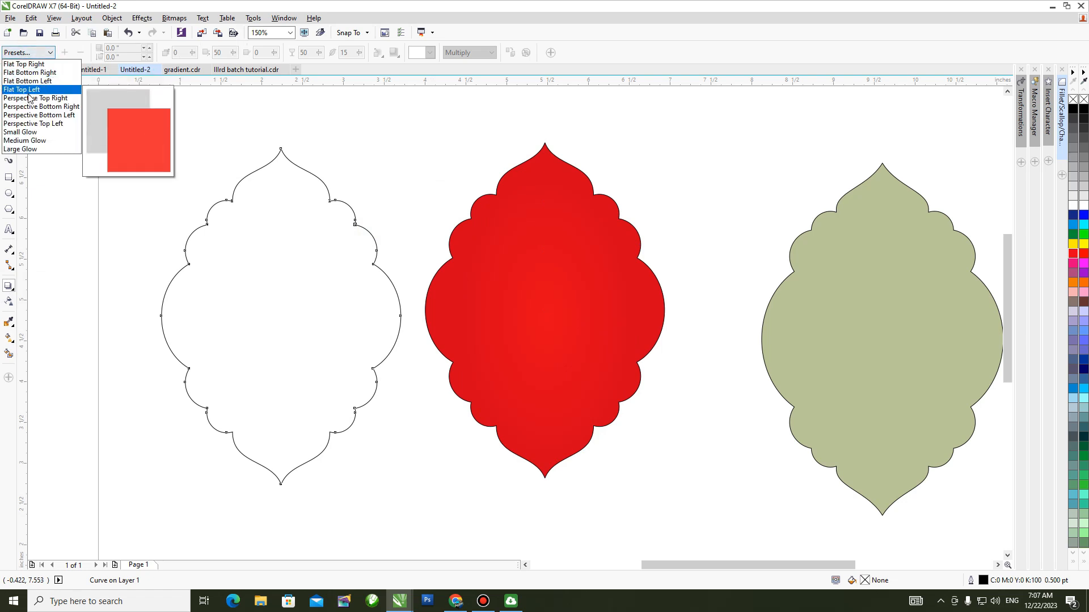
pyautogui.click(22, 131)
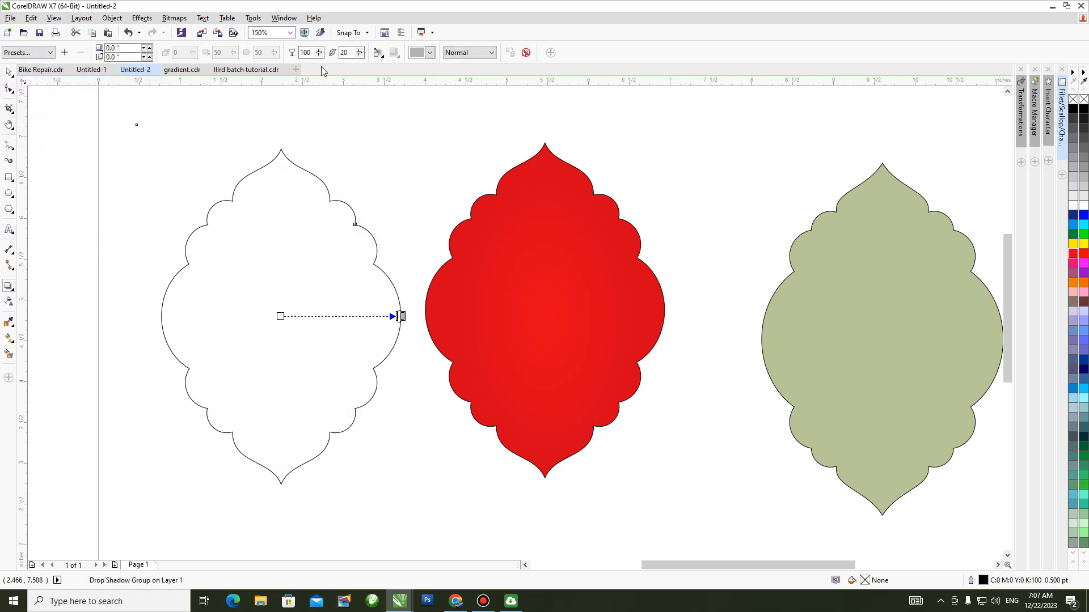
# Set the drop shadow's feathering to 6 and its opacity to 70.
pyautogui.doubleClick(350, 54)
pyautogui.write('6')
pyautogui.press('Return')
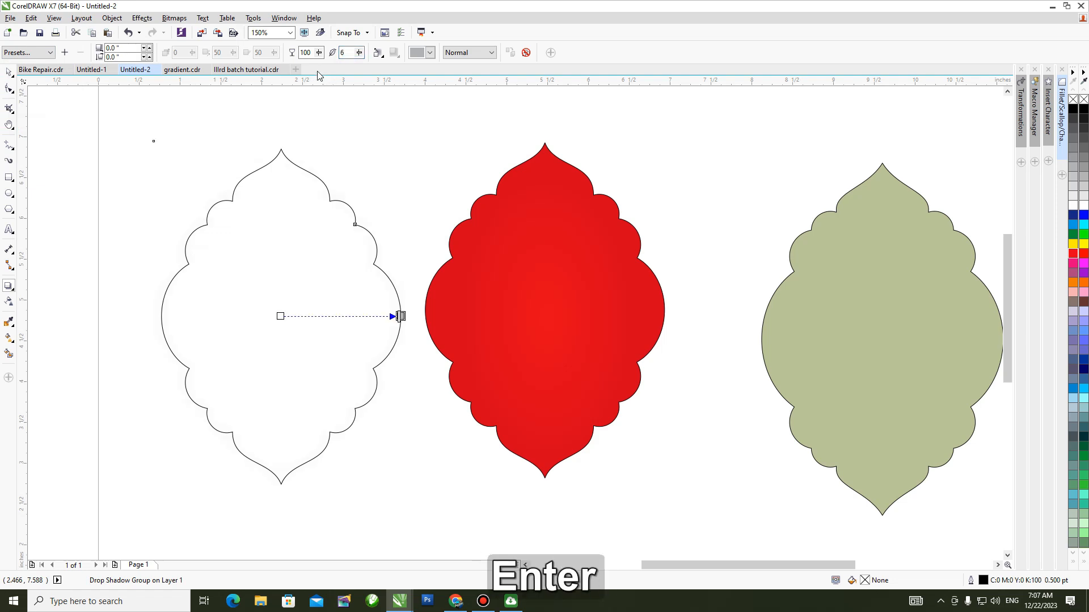
pyautogui.write('70')
pyautogui.press('Return')
# Set the drop shadow's colour to black and its feathering direction to Outside.
pyautogui.click(430, 52)
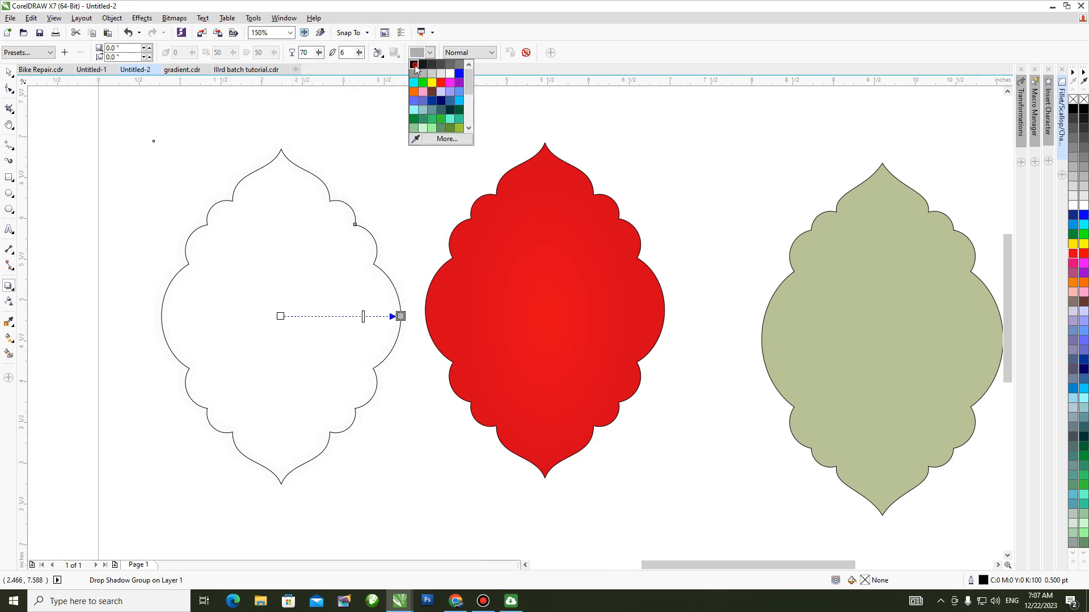
pyautogui.click(417, 67)
pyautogui.click(379, 54)
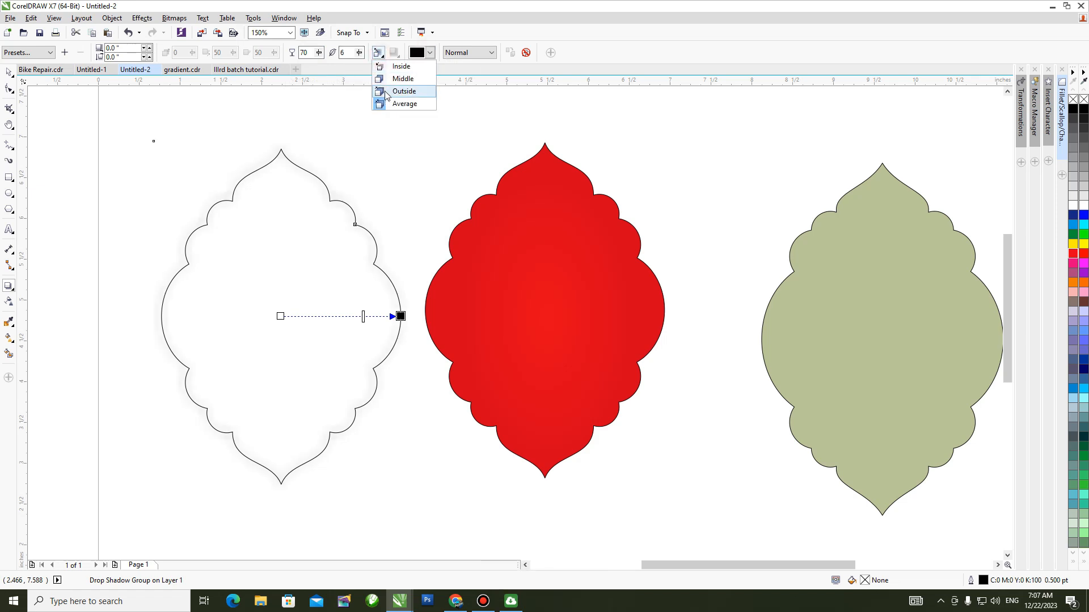
pyautogui.click(404, 92)
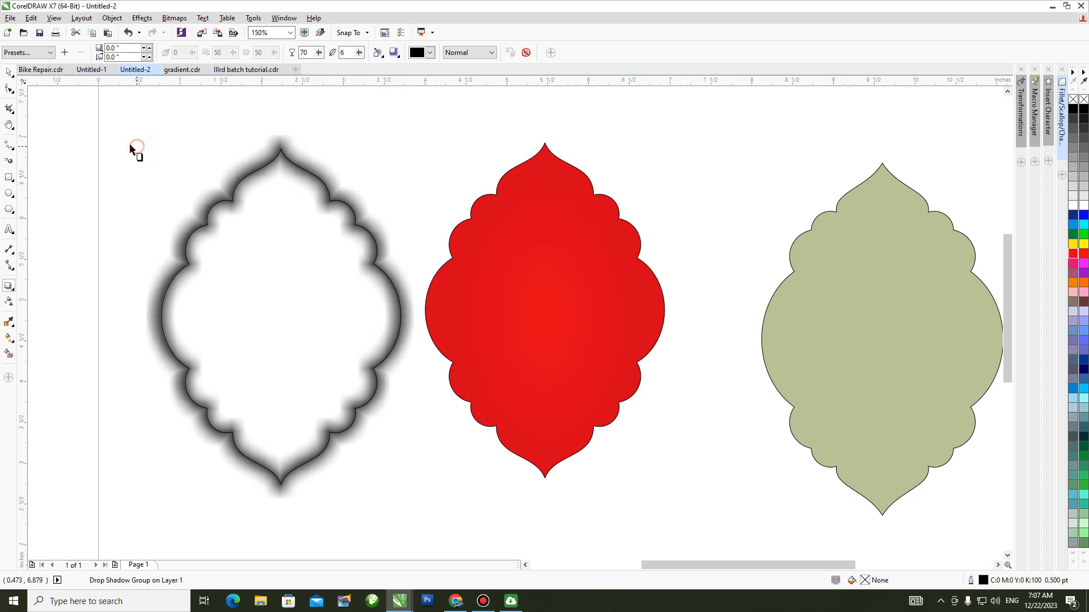
# Move the shadowed outline further left of the red shape and break its drop shadow apart into a separate object.
pyautogui.click(8, 72)
pyautogui.moveTo(261, 242); pyautogui.dragTo(188, 246)
pyautogui.hotkey('ctrl', 'k')
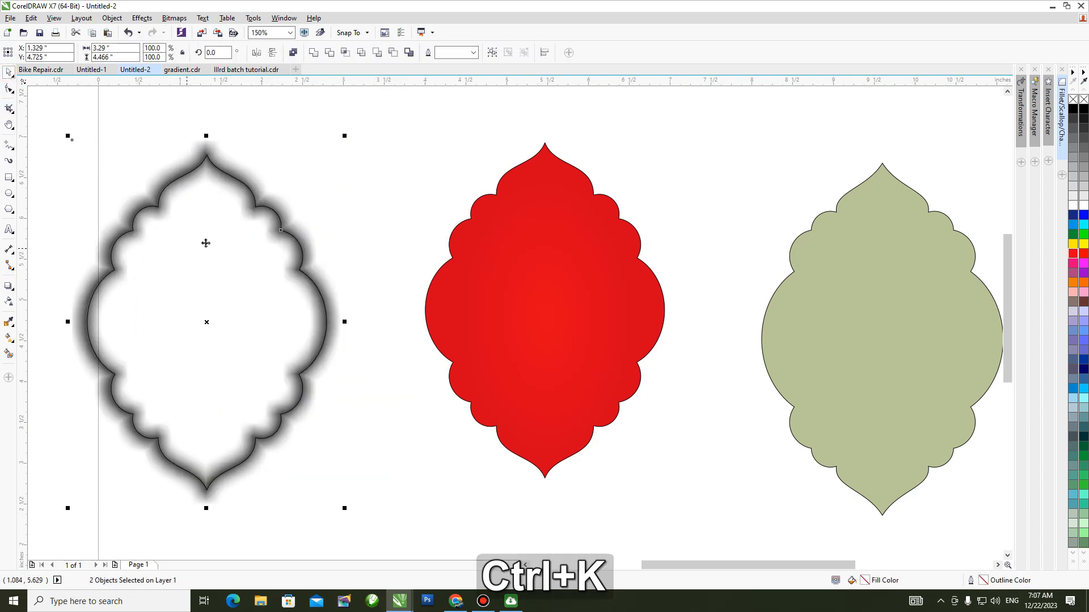
# Move the separated shadow onto the red shape and align their centres horizontally and vertically.
pyautogui.click(236, 318)
pyautogui.moveTo(236, 318); pyautogui.dragTo(565, 370)
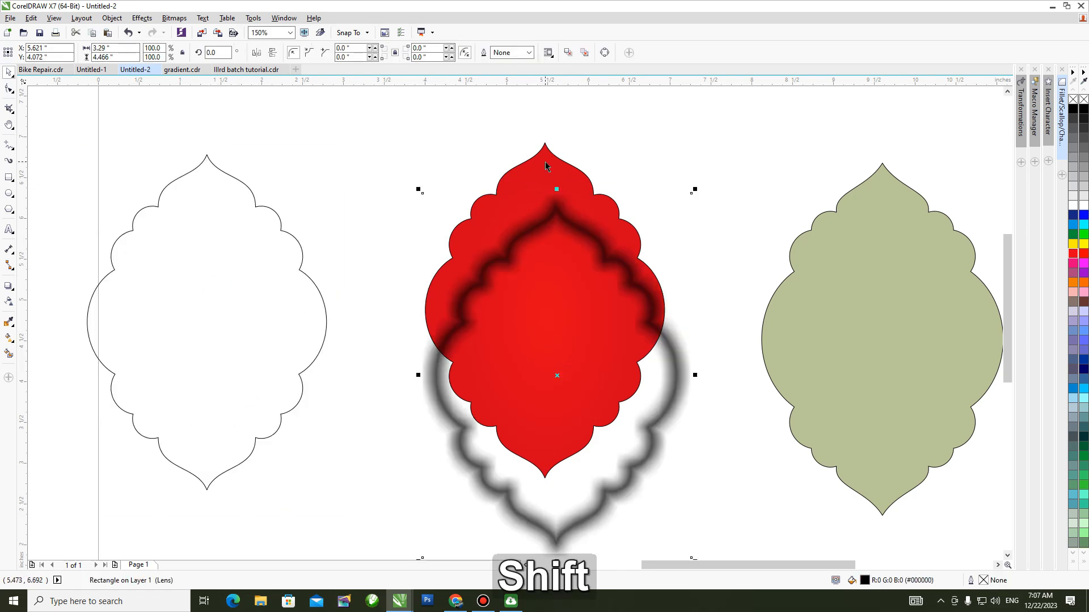
pyautogui.keyDown('shift'); pyautogui.click(555, 187); pyautogui.keyUp('shift')
pyautogui.press('c')
pyautogui.press('e')
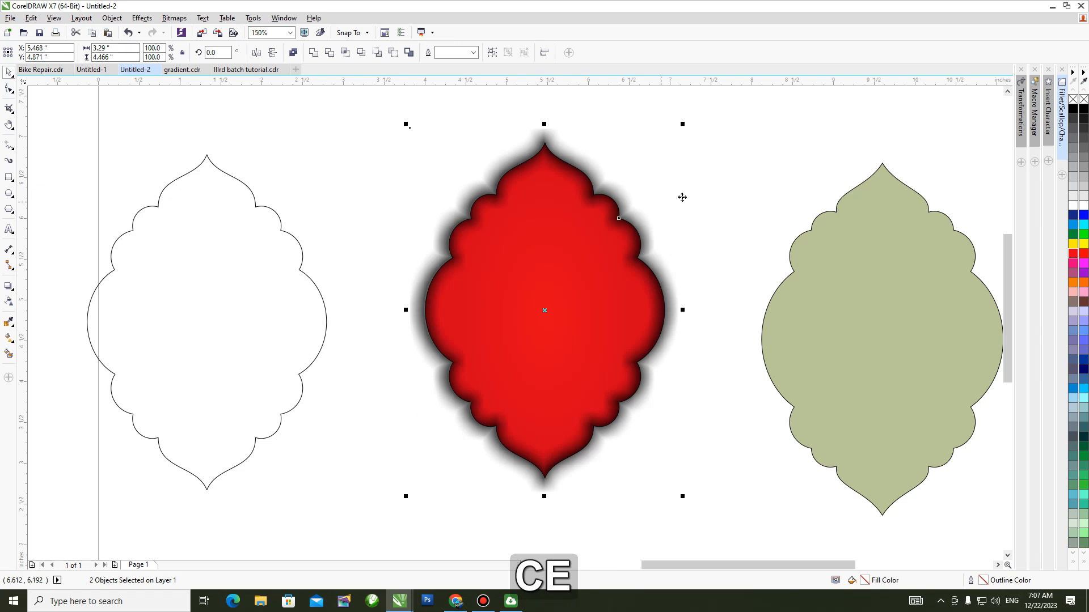
# Change the shadow's fill to dark red #4A0909 and send it to the back behind the red shape.
pyautogui.click(516, 179)
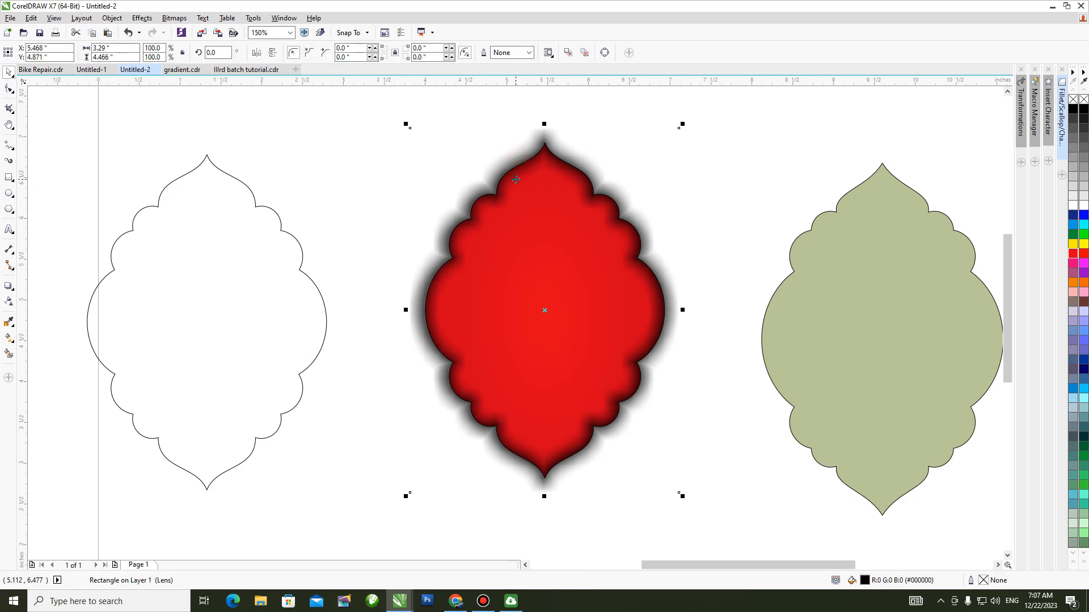
pyautogui.hotkey('shift', 'F11')
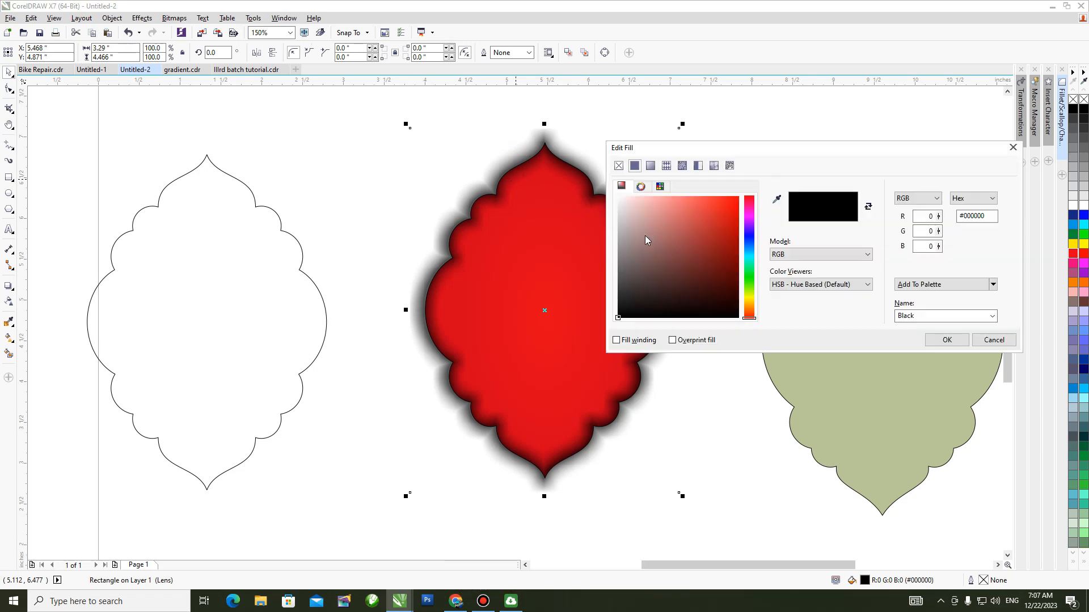
pyautogui.click(726, 250)
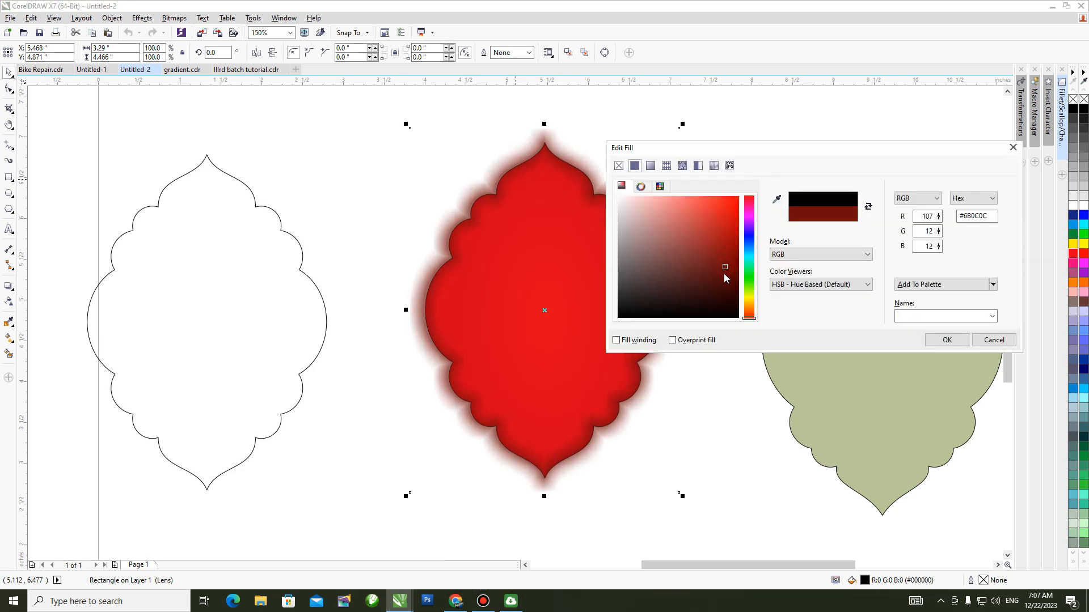
pyautogui.click(724, 282)
pyautogui.click(964, 345)
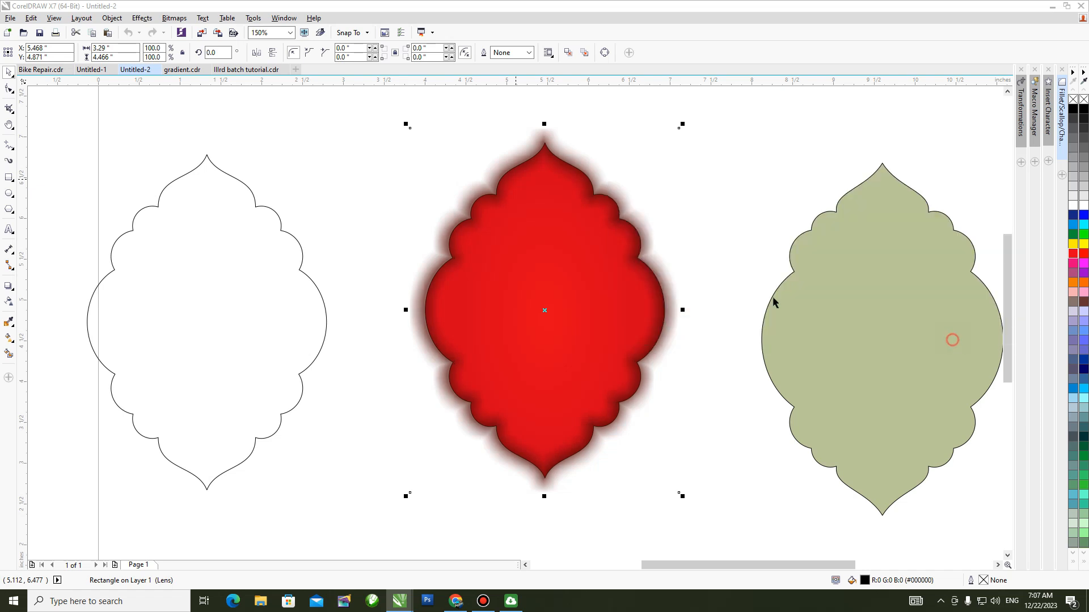
pyautogui.hotkey('shift', 'pagedown')
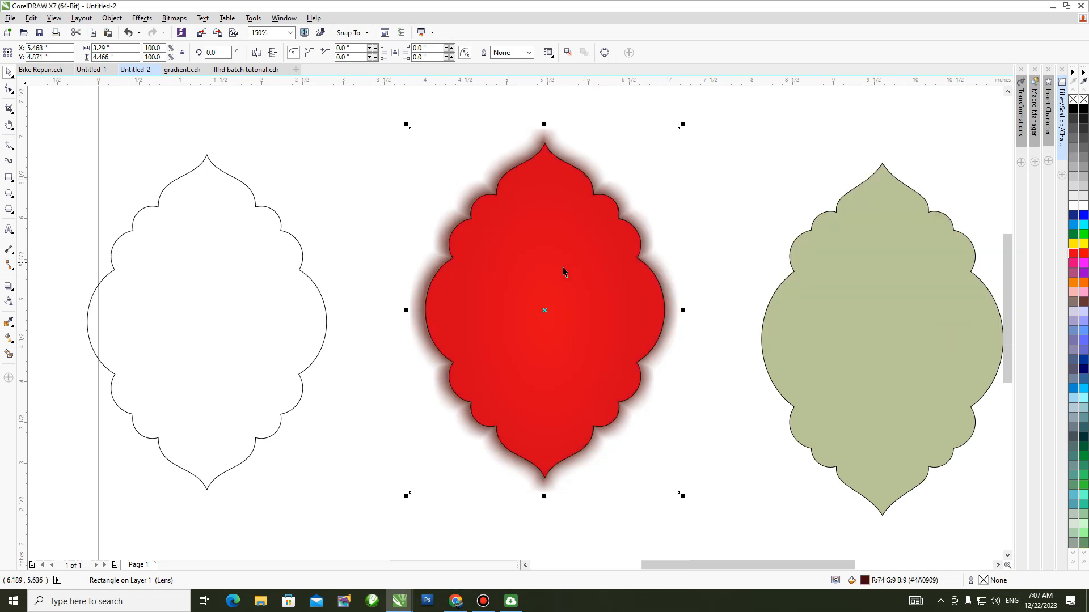
pyautogui.press('w')
pyautogui.click(528, 269)
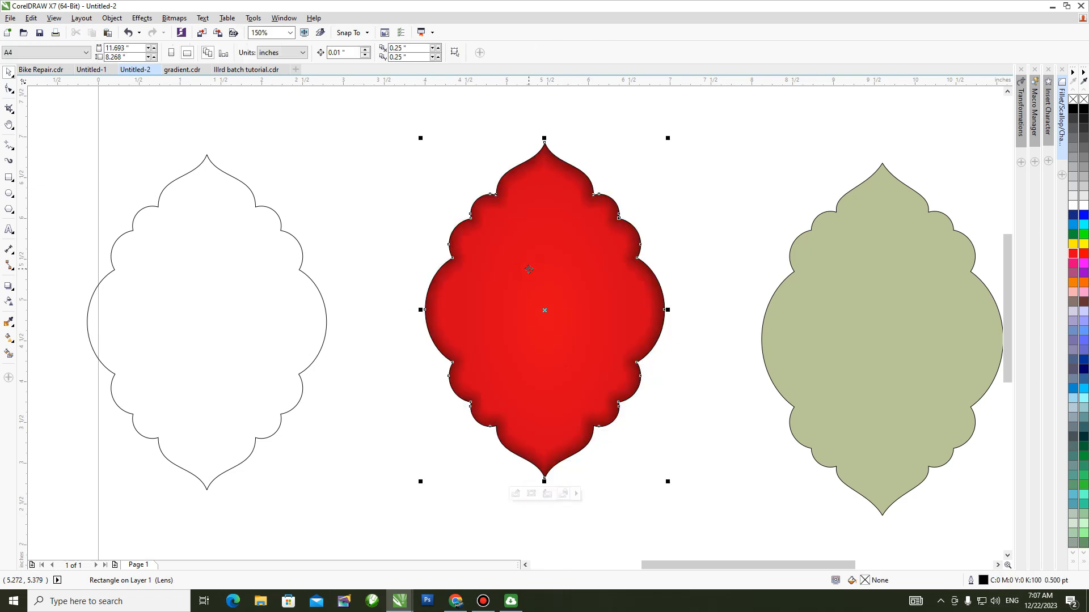
pyautogui.hotkey('ctrl', 'z')
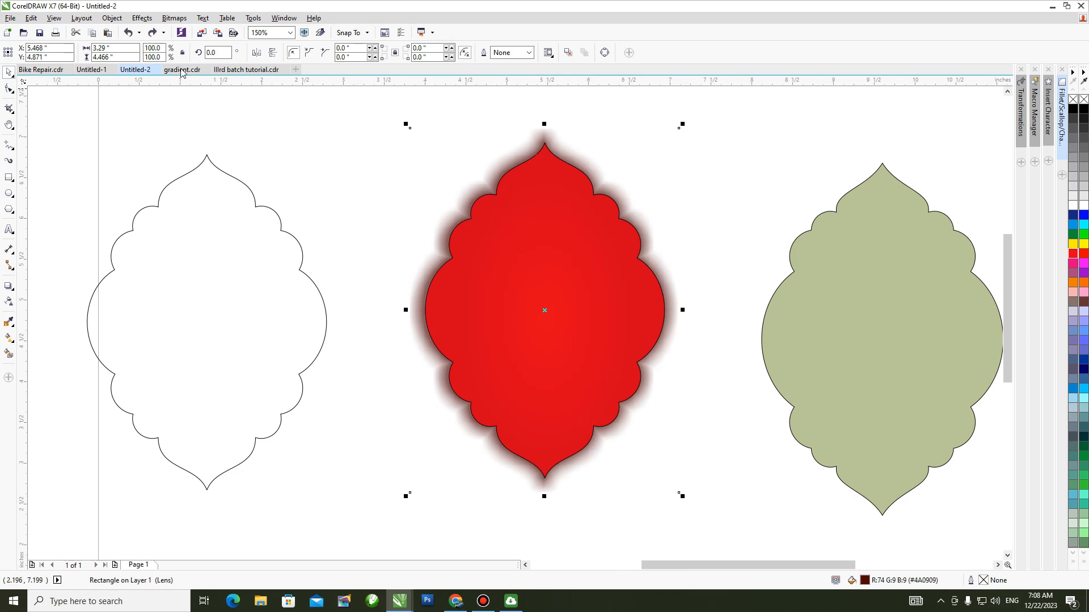
# Place the dark red shadow inside the red ornamental shape with PowerClip.
pyautogui.click(111, 18)
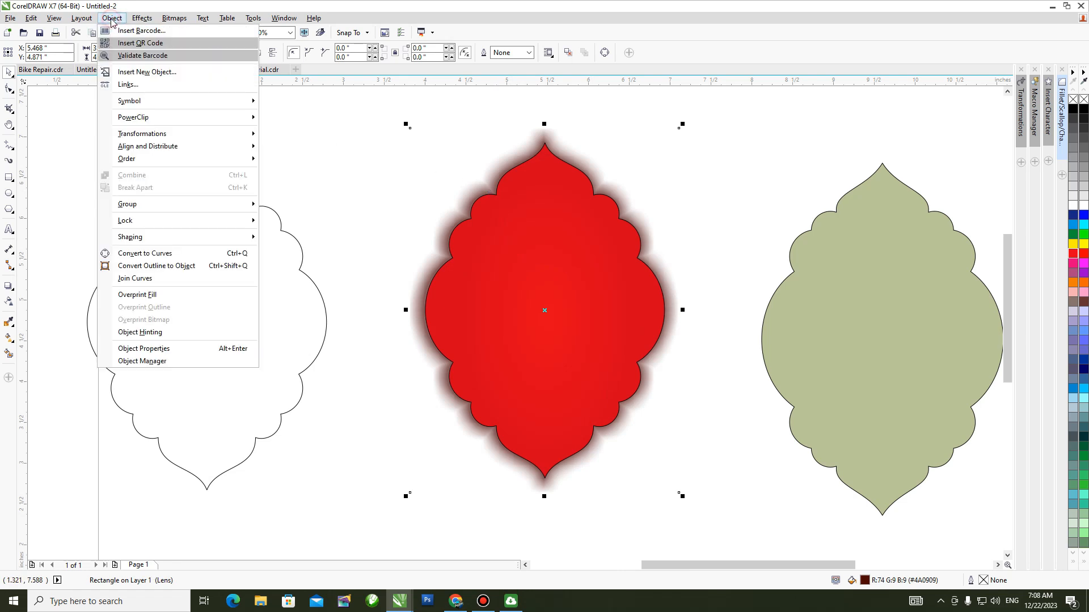
pyautogui.moveTo(182, 123)
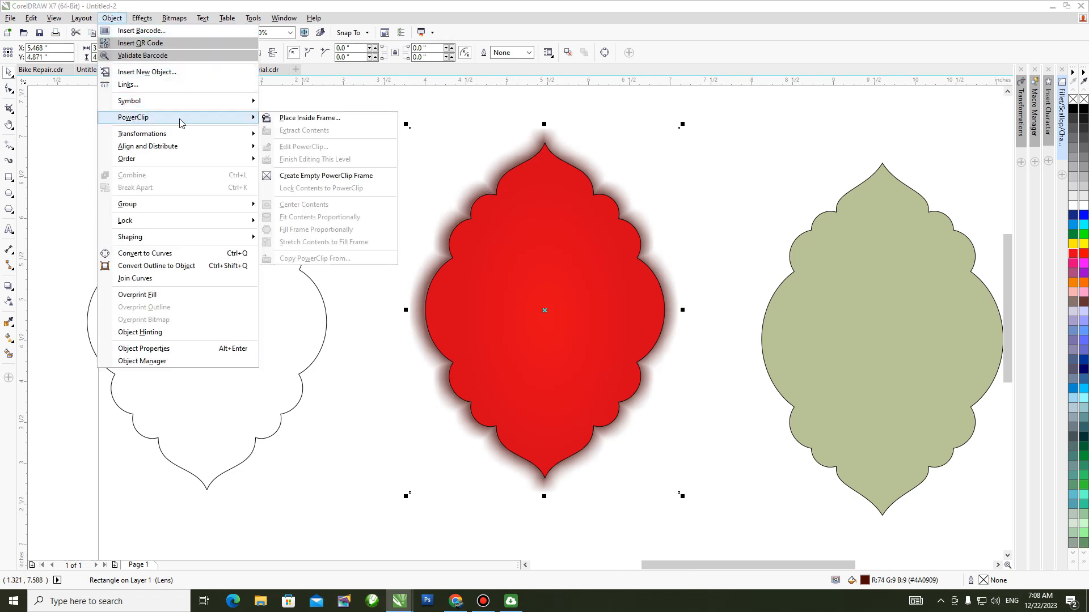
pyautogui.click(309, 118)
pyautogui.click(470, 231)
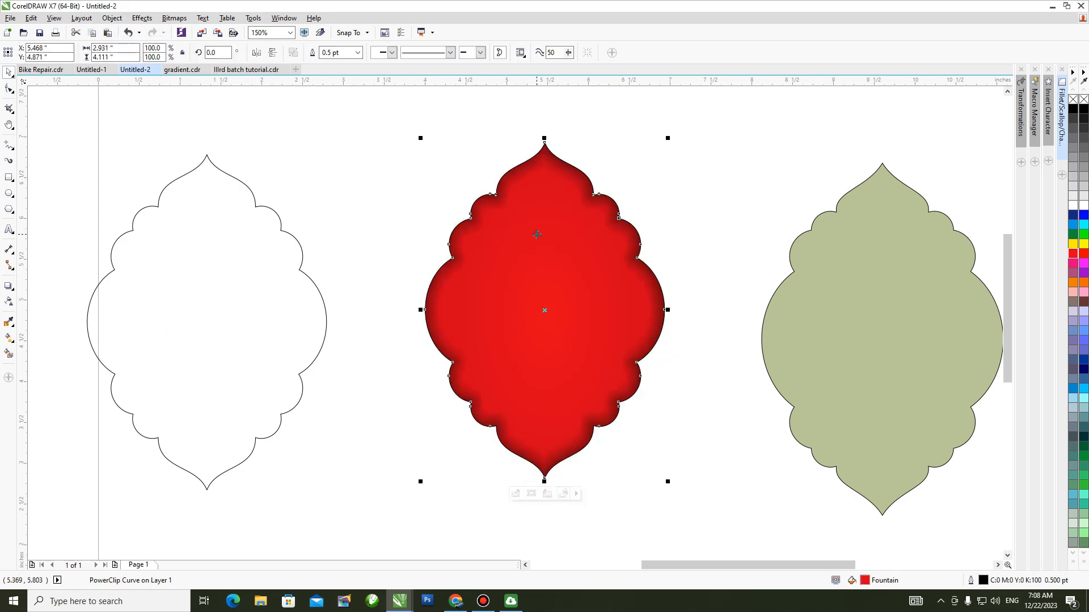
# Remove the outline from the red shape and move it straight up to Y 5.121 inches.
pyautogui.click(707, 233)
pyautogui.moveTo(576, 313); pyautogui.dragTo(623, 315)
pyautogui.press('h')
pyautogui.scroll(-1, 575, 290)
pyautogui.scroll(1, 576, 282)
pyautogui.press('space')
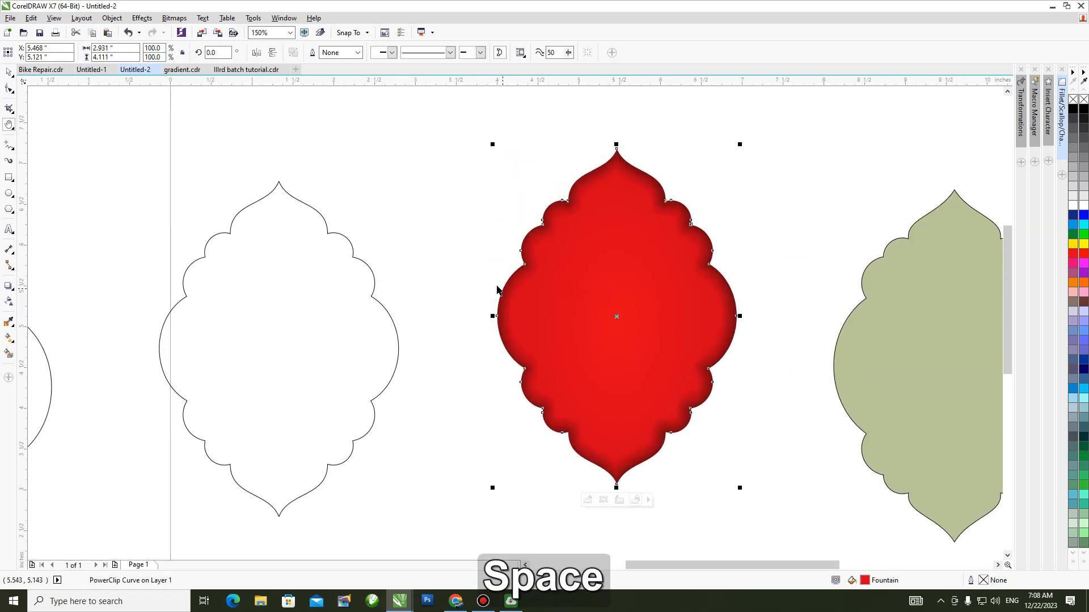
pyautogui.click(444, 275)
pyautogui.click(572, 317)
pyautogui.click(572, 320)
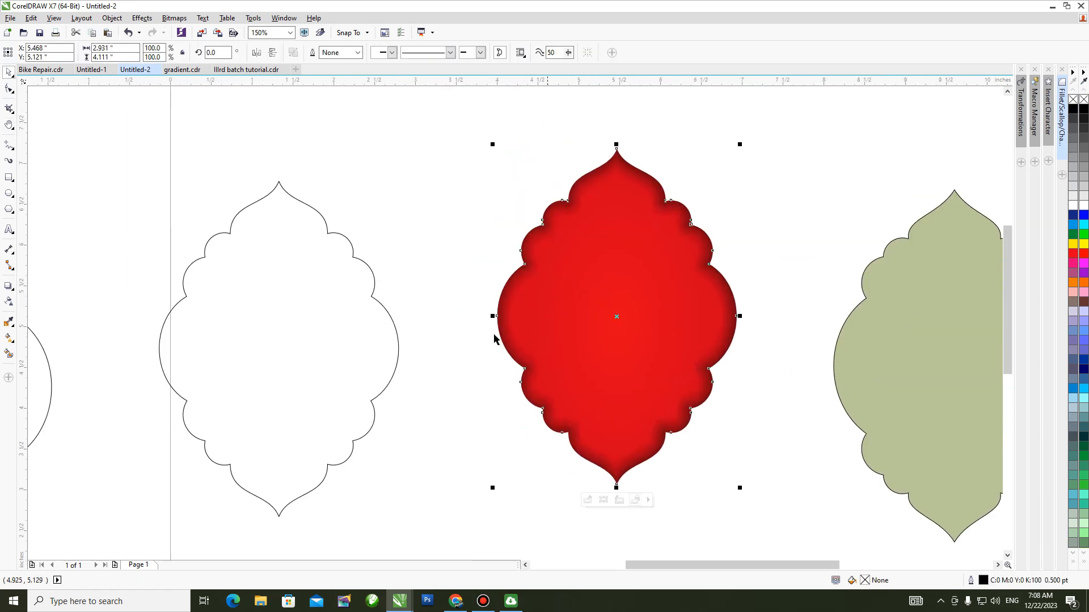
# Add an outside contour with an offset of about 0.047 inch around the unfilled ornamental outline beside the red shape.
pyautogui.click(10, 287)
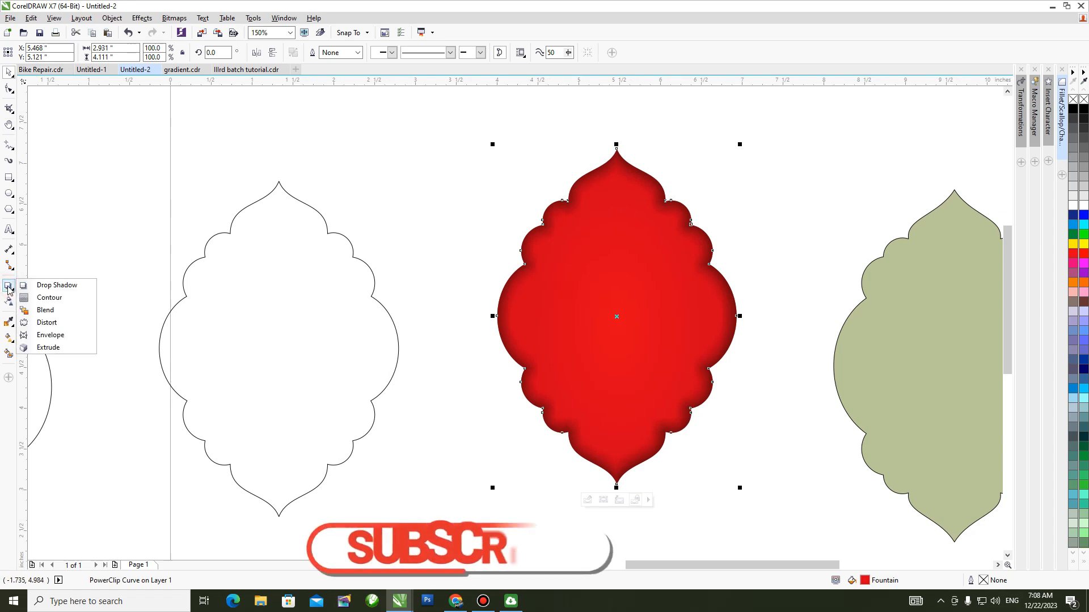
pyautogui.click(46, 289)
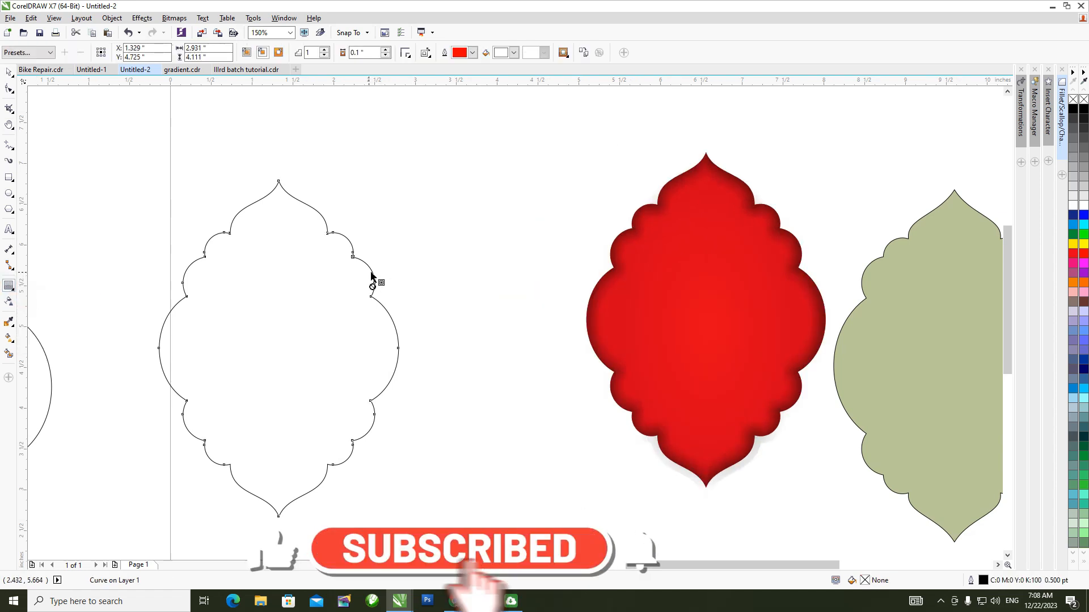
pyautogui.moveTo(370, 271); pyautogui.dragTo(401, 256)
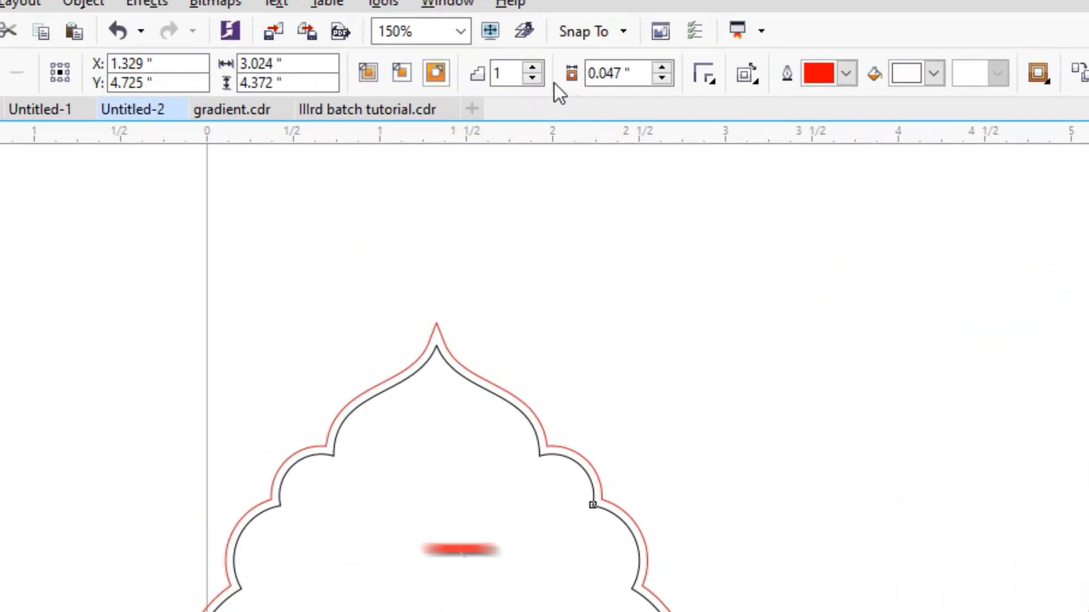
# Set the contour to 2 steps with round corners.
pyautogui.click(312, 53)
pyautogui.press('BackSpace')
pyautogui.write('2')
pyautogui.press('Return')
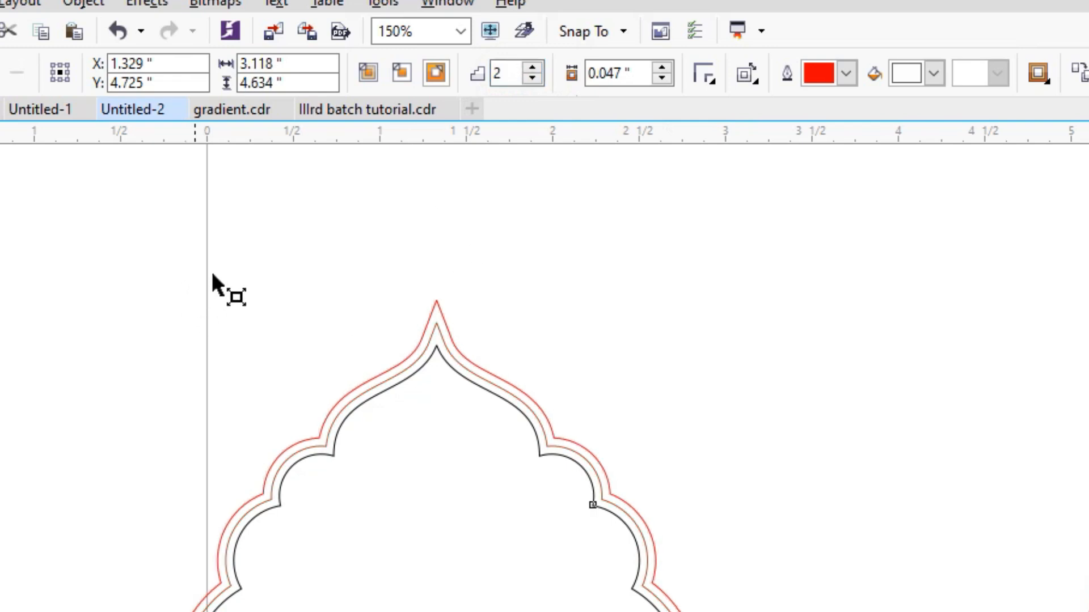
pyautogui.click(713, 84)
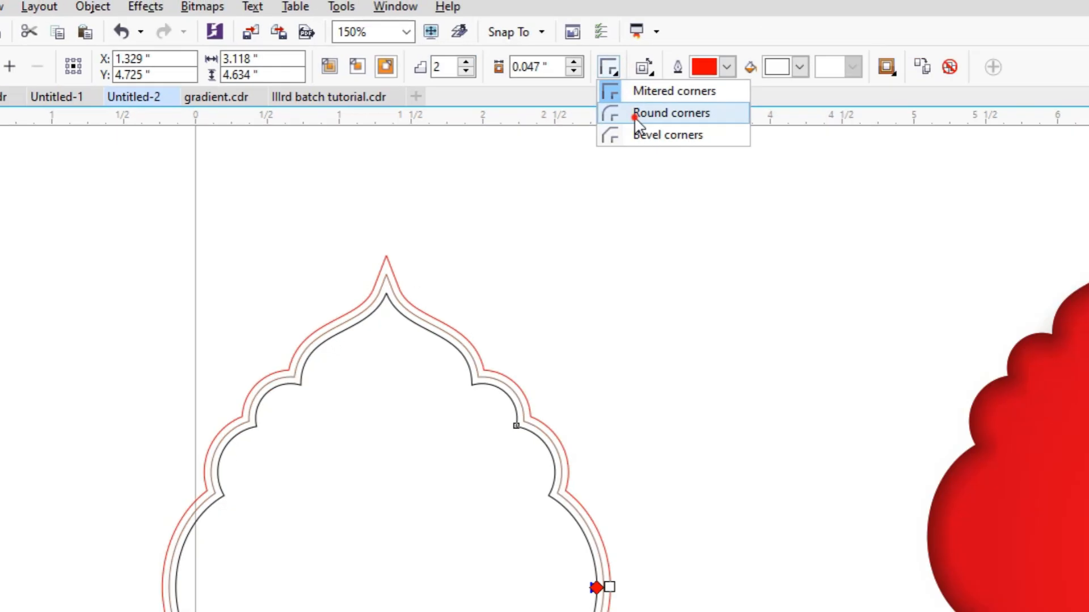
pyautogui.click(735, 130)
# Break the contour apart from the original outline and move the contour group right to about X 3.697 inches.
pyautogui.click(9, 72)
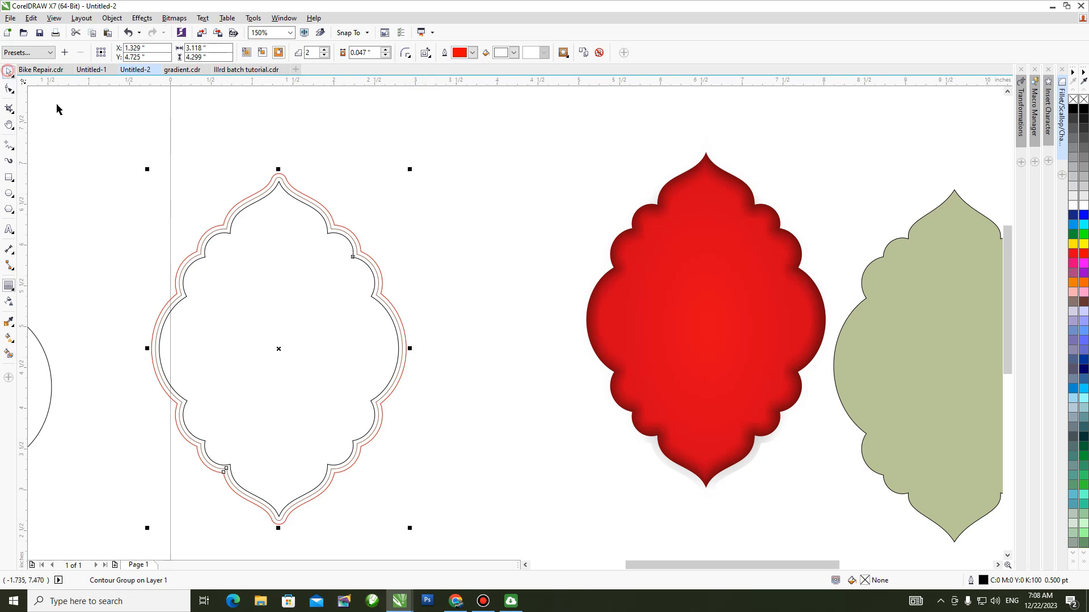
pyautogui.press('ctrl')
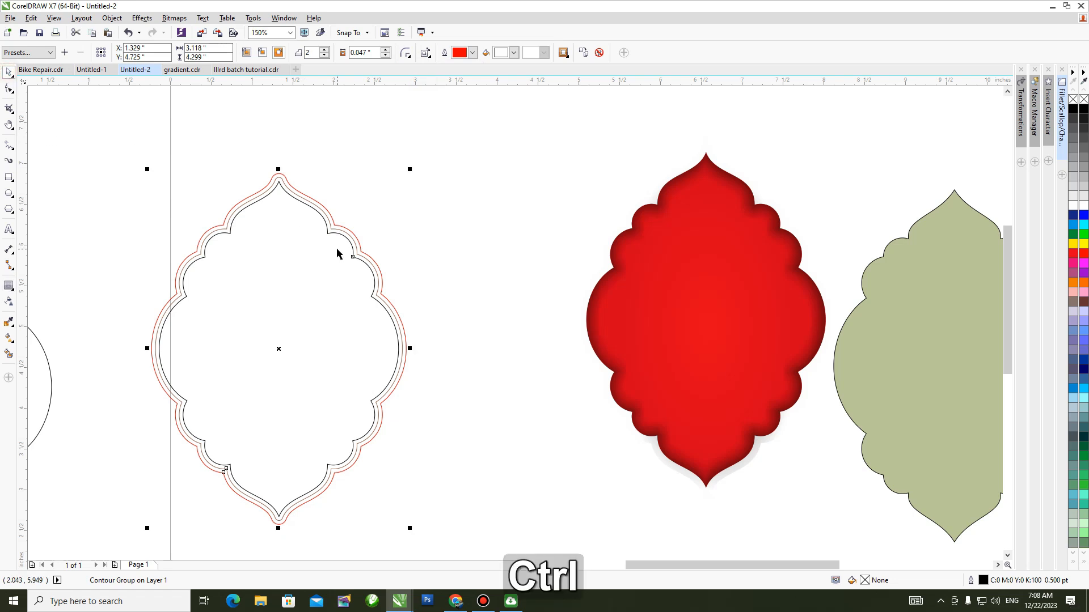
pyautogui.hotkey('ctrl', 'k')
pyautogui.click(465, 270)
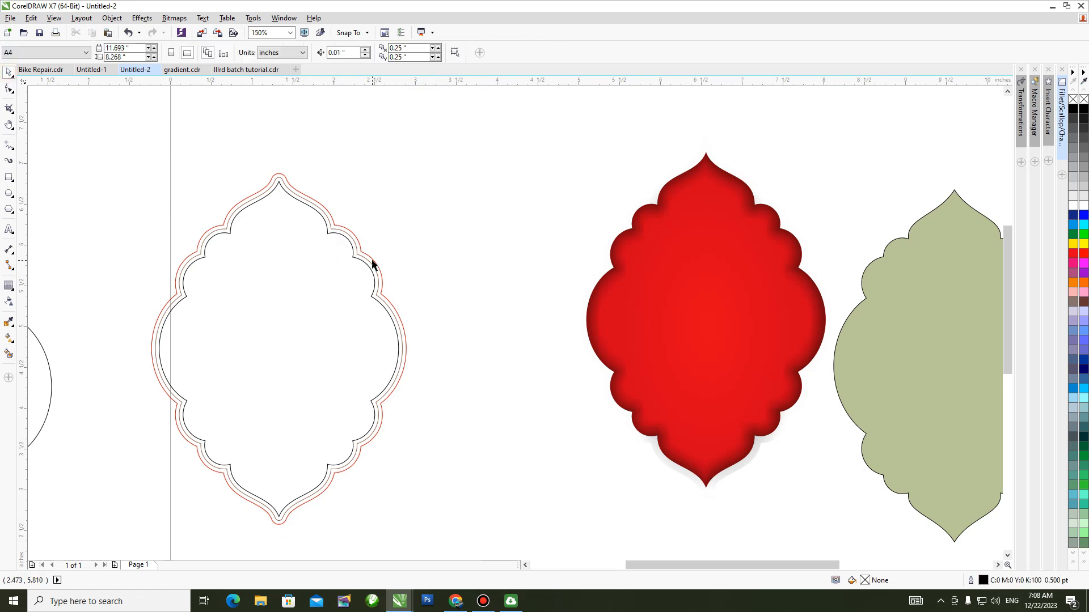
pyautogui.click(372, 264)
pyautogui.moveTo(369, 262); pyautogui.dragTo(563, 267)
# Select the inner curve of the contour group and draw a nearly horizontal linear fountain fill across its full width.
pyautogui.press('h')
pyautogui.moveTo(479, 261); pyautogui.dragTo(430, 250)
pyautogui.scroll(1, 391, 244)
pyautogui.press('space')
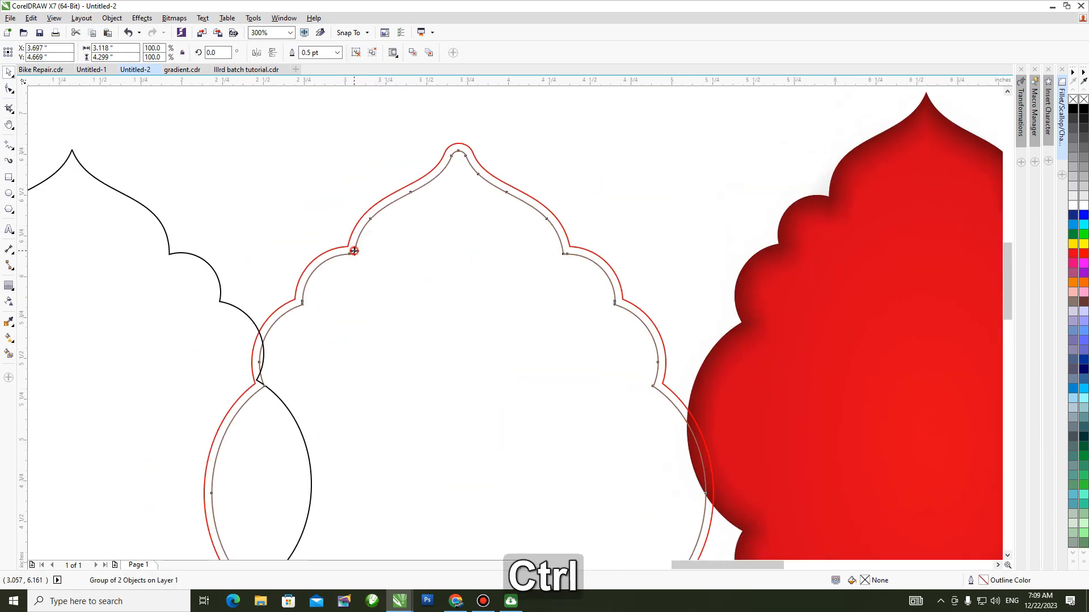
pyautogui.keyDown('ctrl'); pyautogui.click(355, 246); pyautogui.keyUp('ctrl')
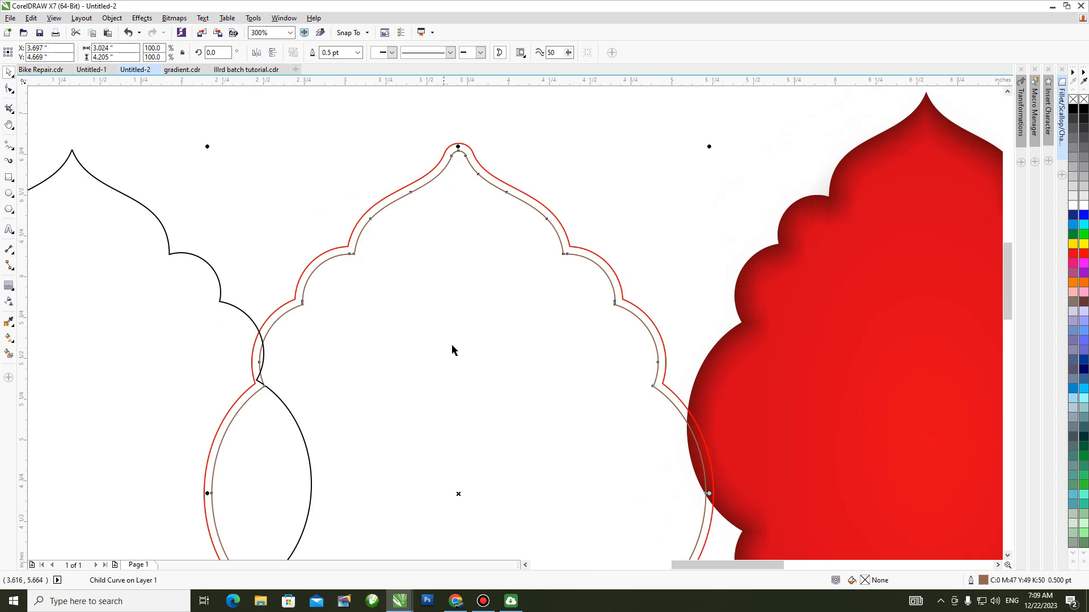
pyautogui.scroll(-2, 456, 344)
pyautogui.press('g')
pyautogui.moveTo(334, 422); pyautogui.dragTo(580, 415)
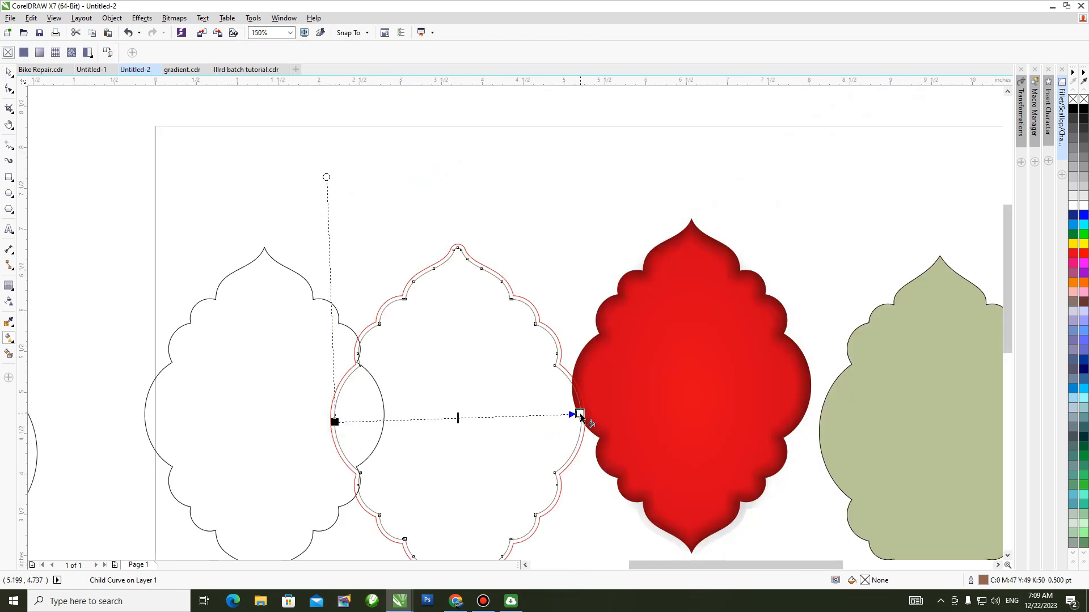
# Set the starting colour of the inner curve's fountain fill to a dark brownish gold.
pyautogui.click(335, 422)
pyautogui.click(317, 440)
pyautogui.moveTo(376, 554); pyautogui.dragTo(377, 553)
pyautogui.click(355, 504)
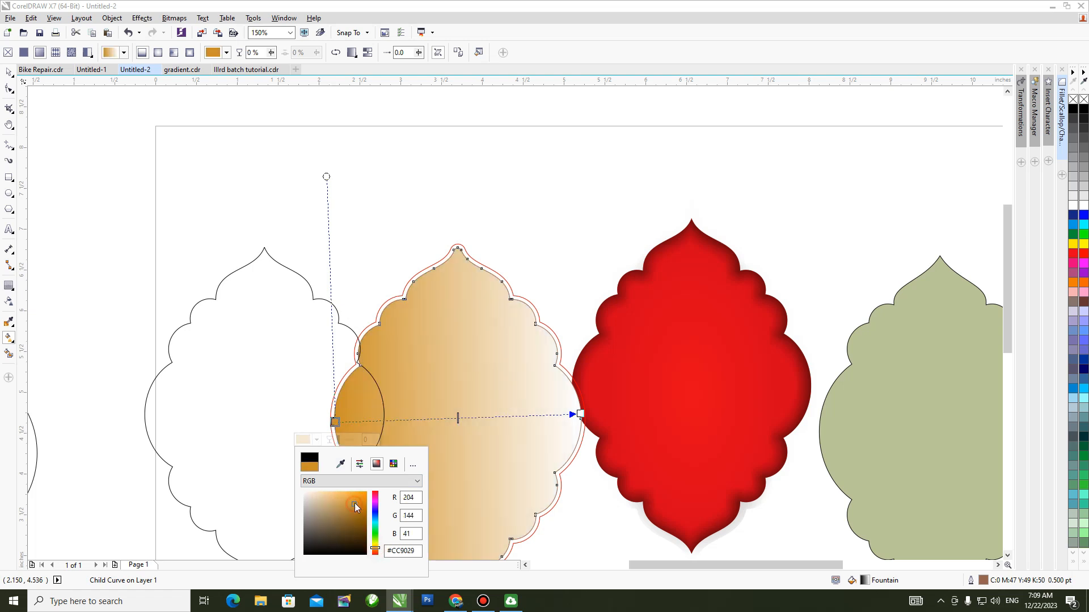
pyautogui.click(358, 514)
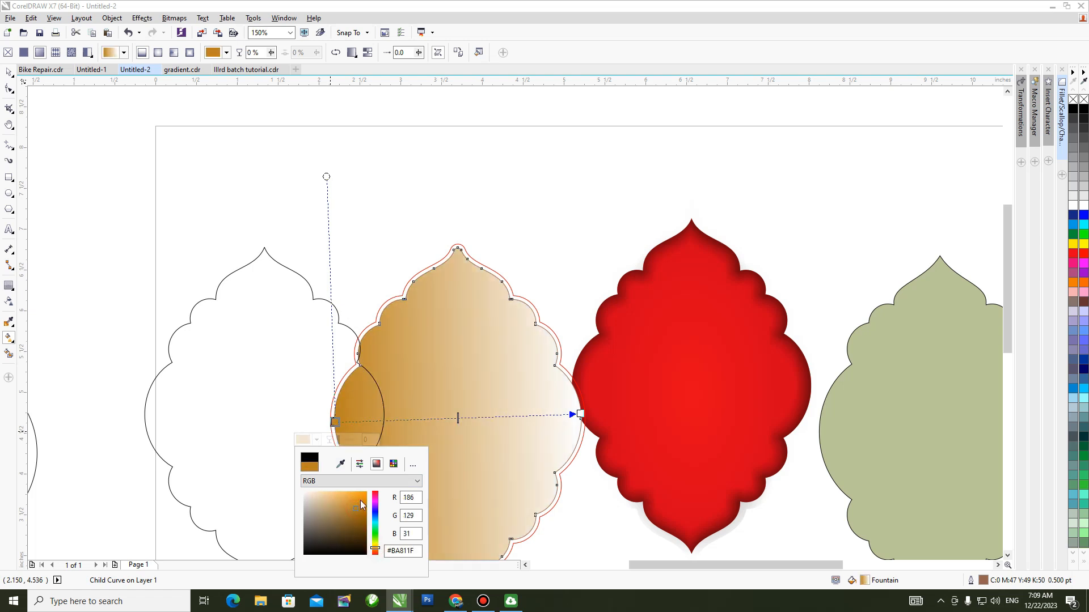
# Add a bright orange colour node at 22% and a dark gold #AD771A node at 41% of the gradient.
pyautogui.doubleClick(390, 422)
pyautogui.click(368, 438)
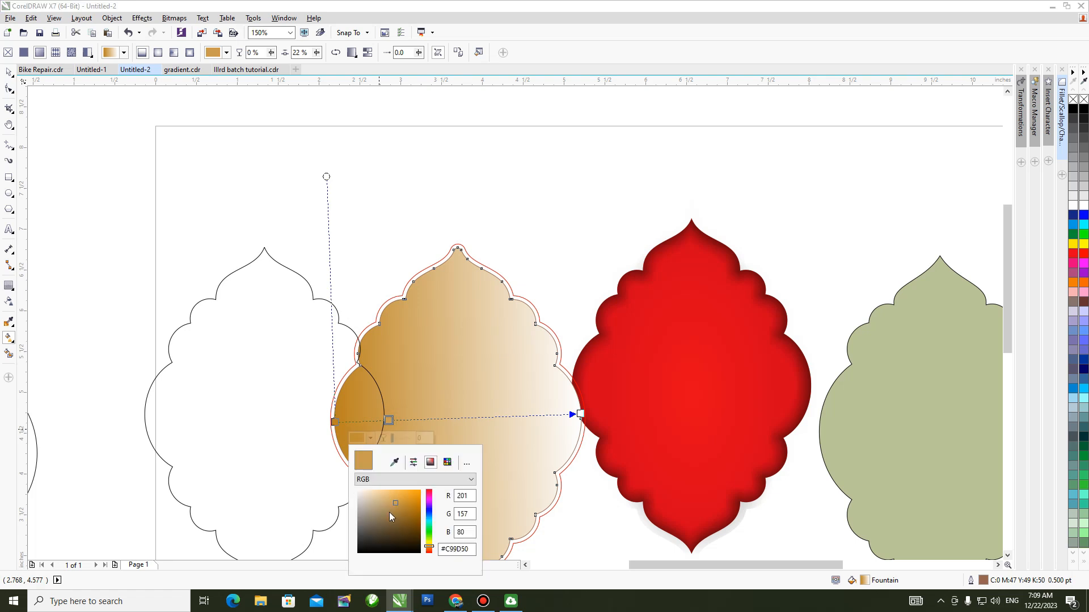
pyautogui.click(415, 502)
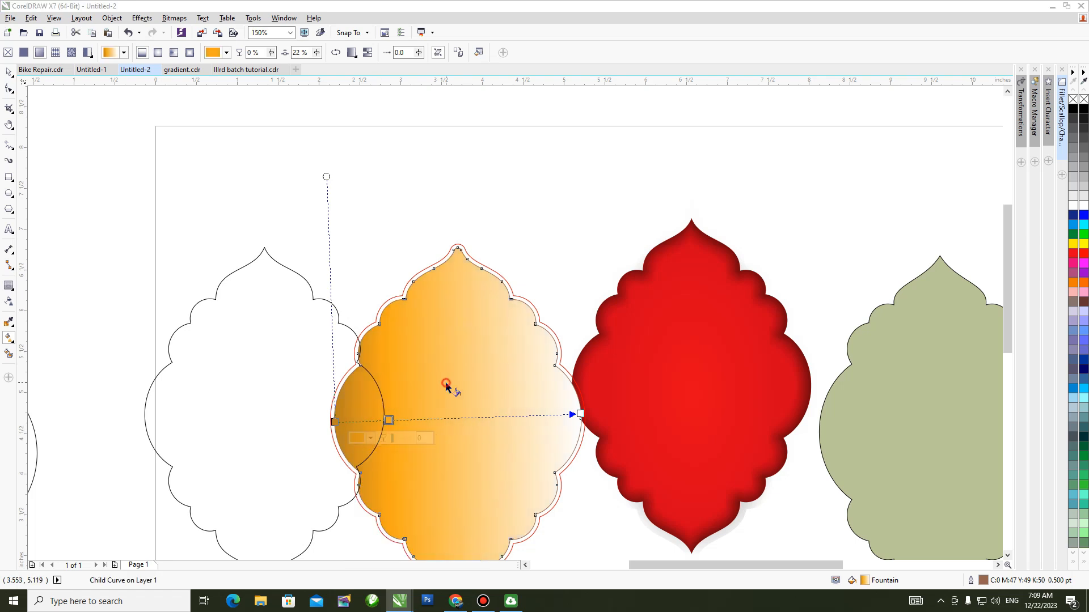
pyautogui.doubleClick(431, 418)
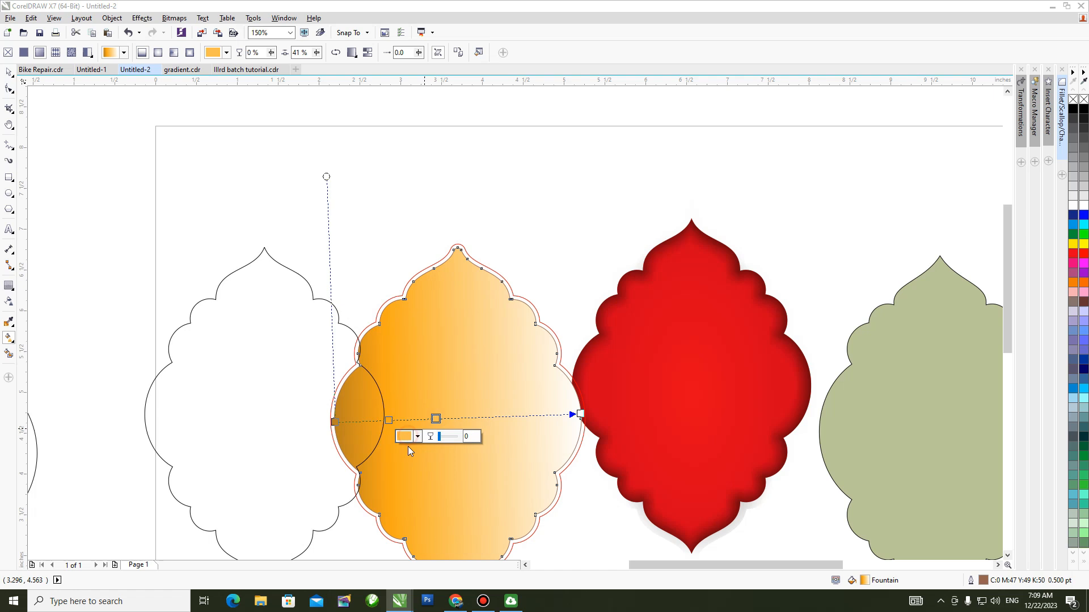
pyautogui.click(406, 438)
pyautogui.click(457, 508)
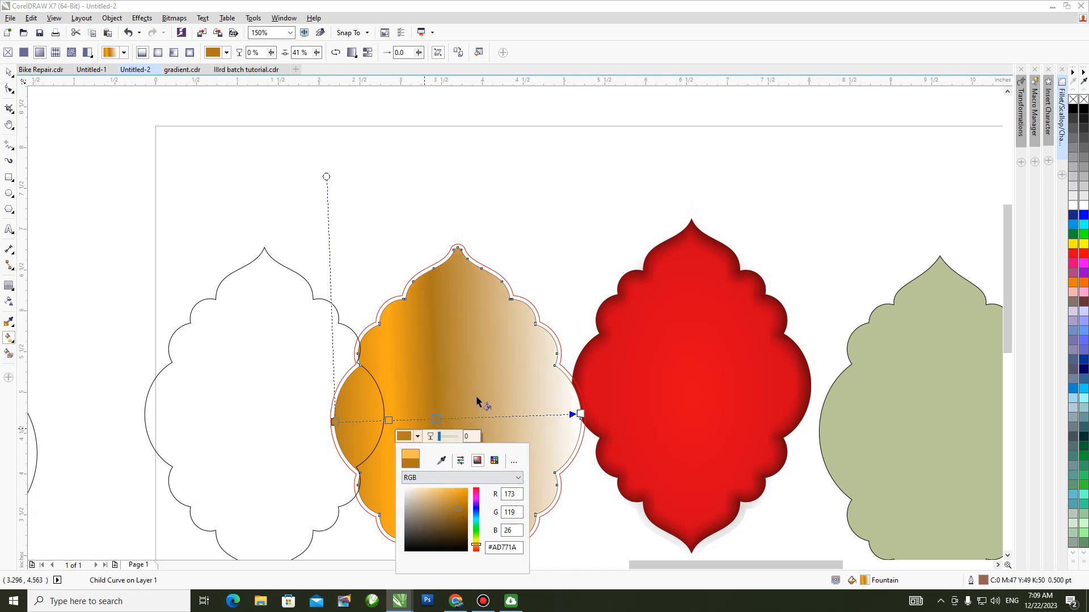
# Add a bright orange colour node at 58% and a dark gold node at 76% of the gradient.
pyautogui.doubleClick(477, 418)
pyautogui.click(446, 435)
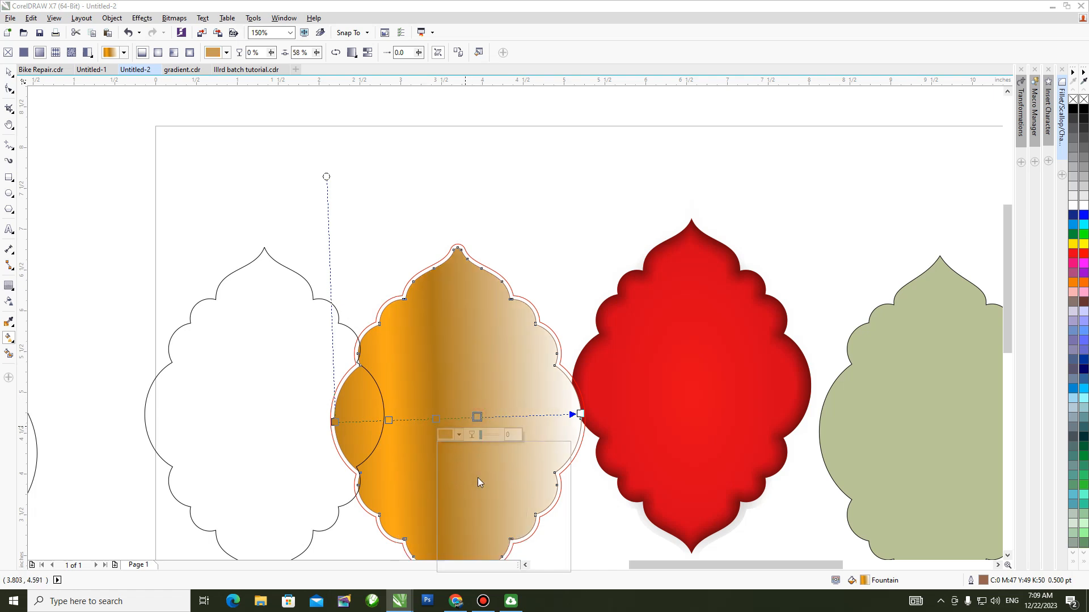
pyautogui.click(498, 488)
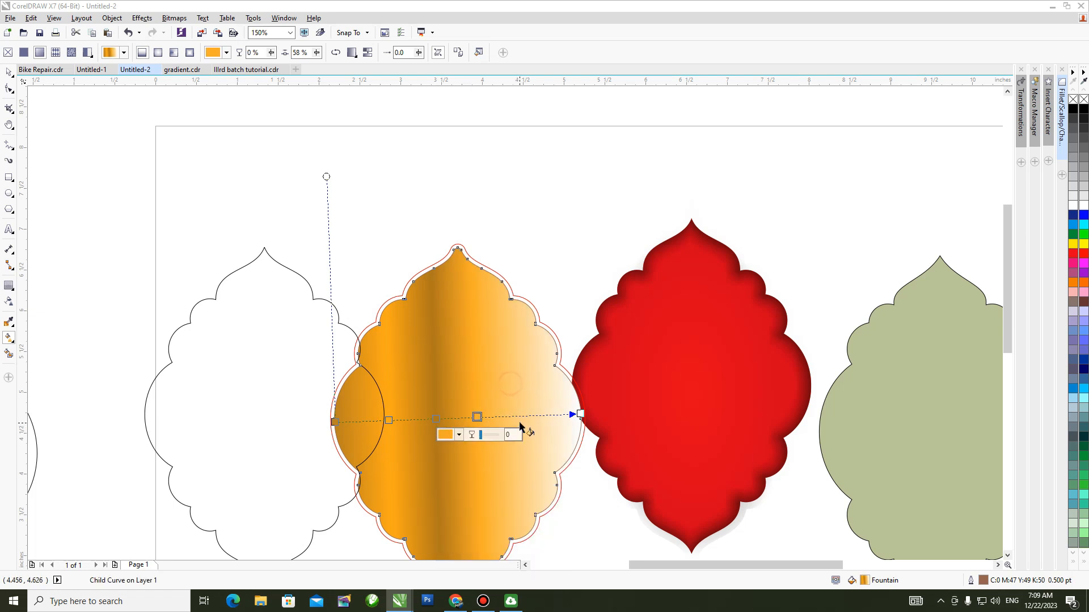
pyautogui.doubleClick(522, 416)
pyautogui.click(492, 434)
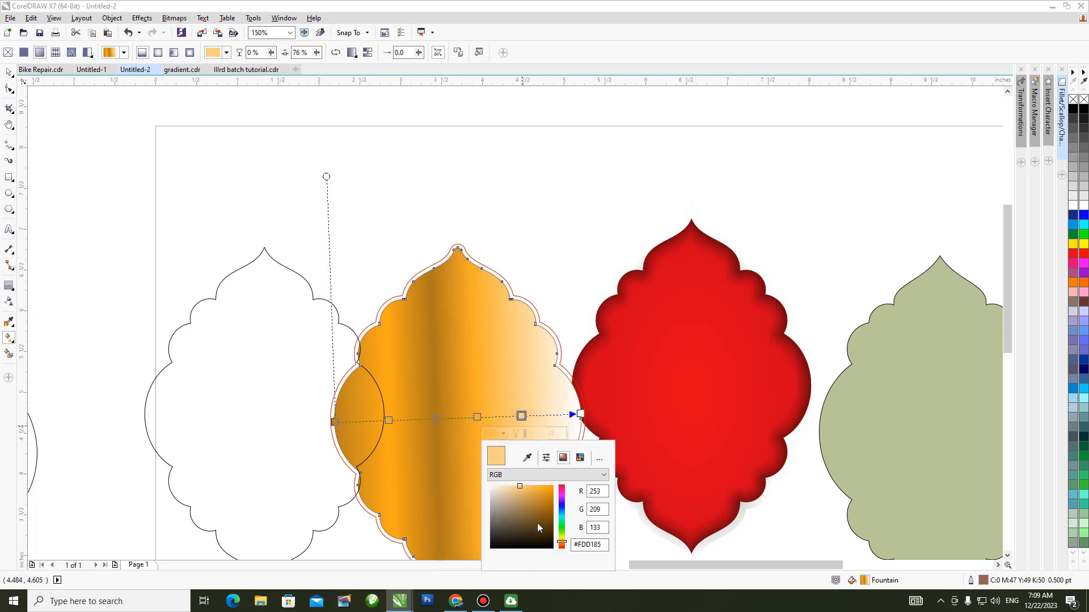
pyautogui.click(553, 512)
# Change the gradient's end colour from white to bright orange and finish editing the fill.
pyautogui.click(579, 414)
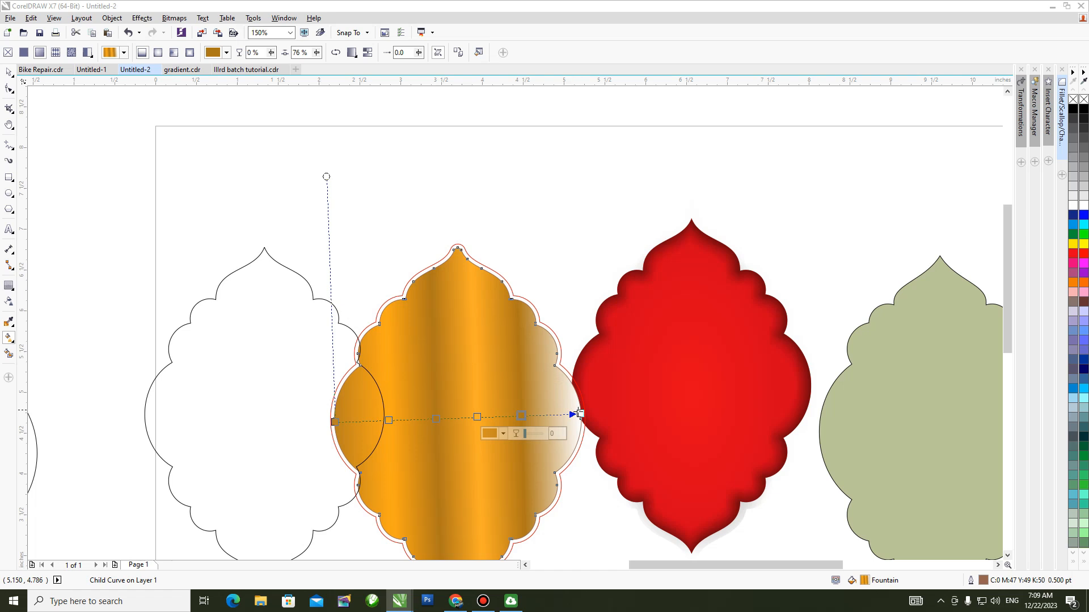
pyautogui.click(549, 431)
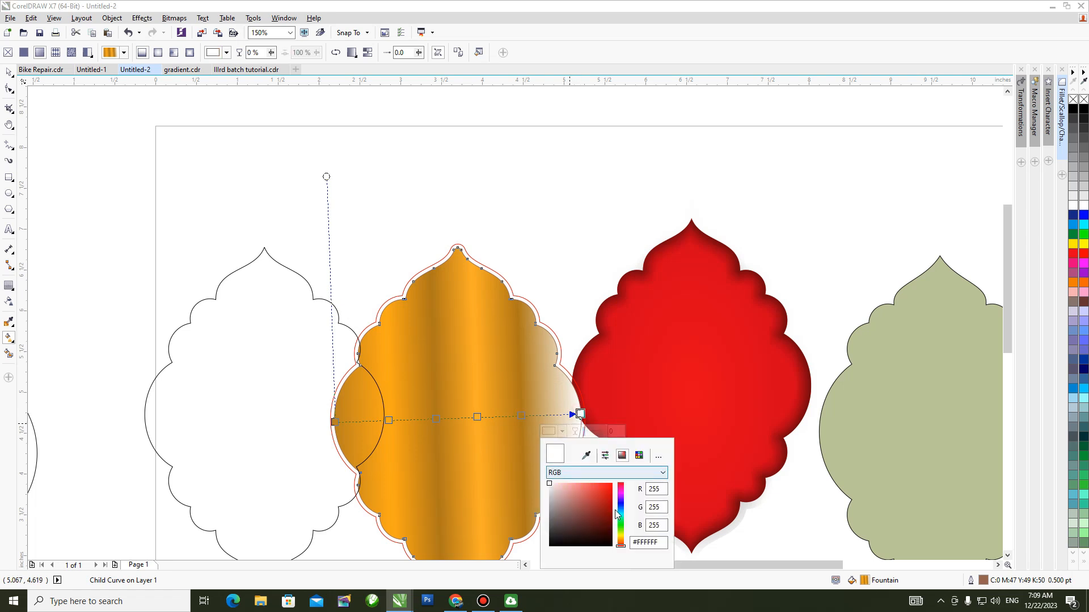
pyautogui.click(620, 542)
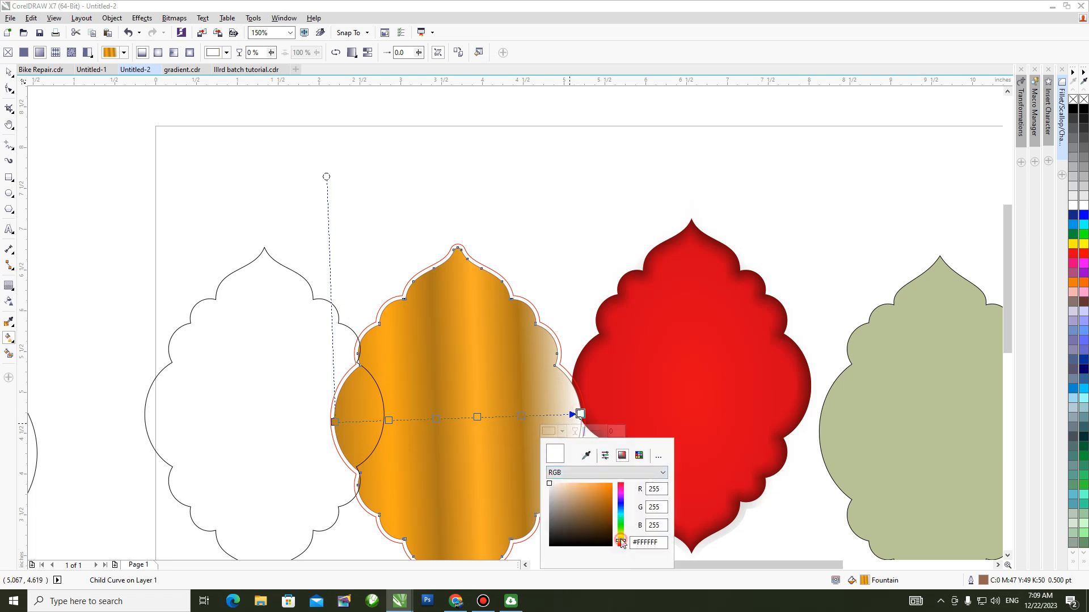
pyautogui.click(605, 486)
pyautogui.click(8, 72)
# Tilt the inner curve's gold gradient diagonally, rising to the right, and copy that fill to the outer contour curve.
pyautogui.press('h')
pyautogui.moveTo(504, 348); pyautogui.dragTo(554, 316)
pyautogui.press('space')
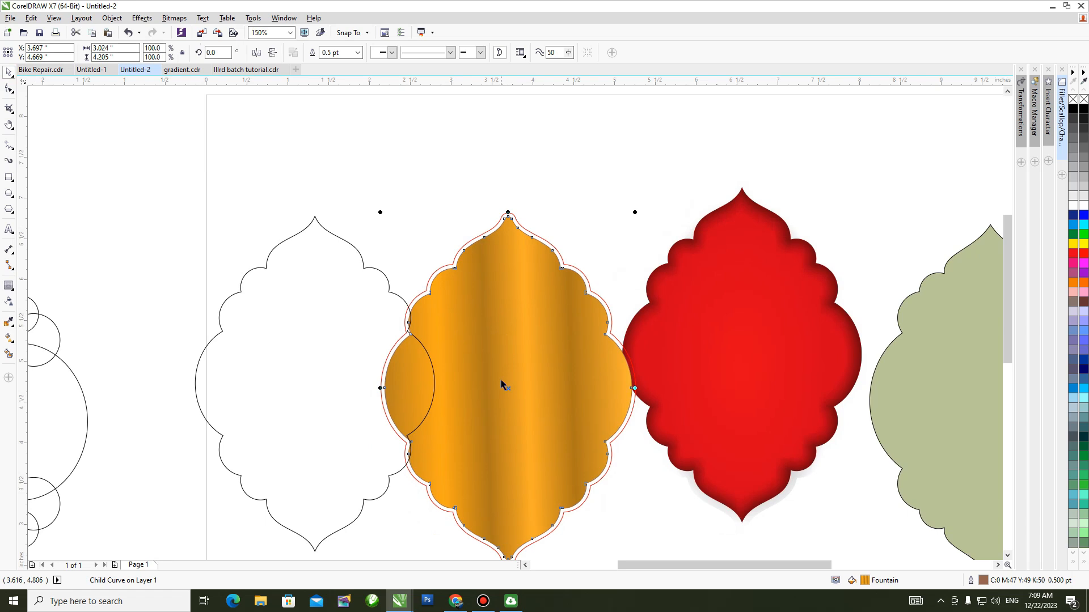
pyautogui.press('g')
pyautogui.moveTo(630, 384); pyautogui.dragTo(622, 313)
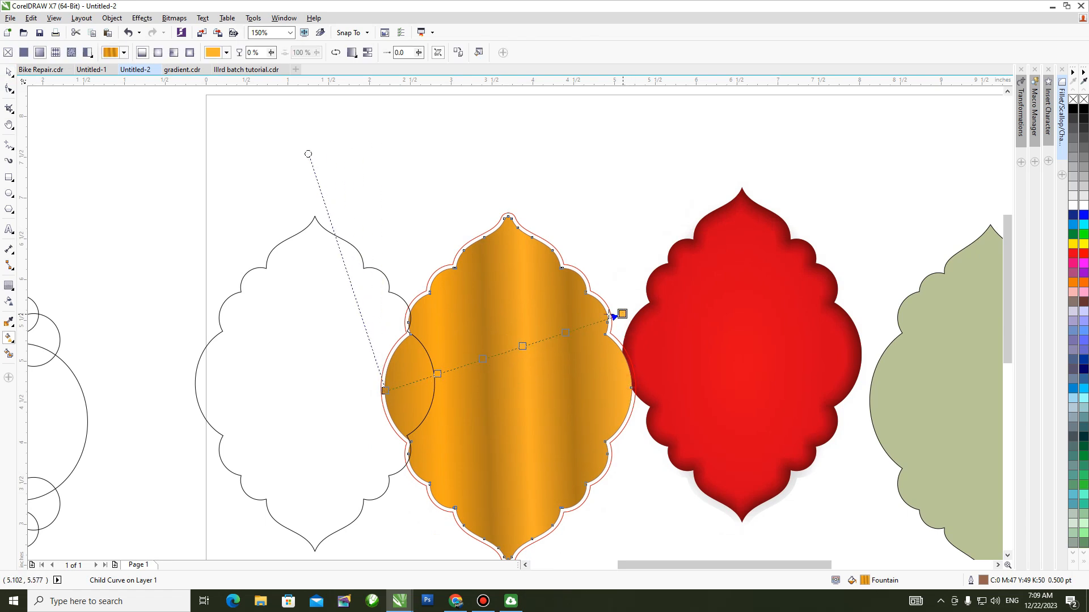
pyautogui.moveTo(384, 391); pyautogui.dragTo(402, 438)
pyautogui.press('space')
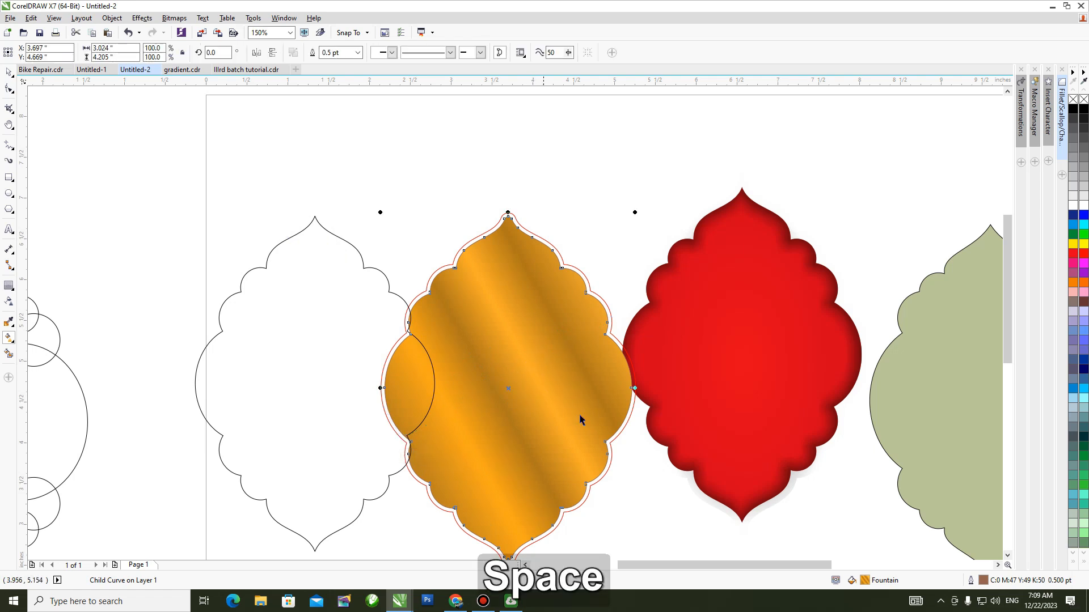
pyautogui.moveTo(842, 552); pyautogui.dragTo(599, 303)
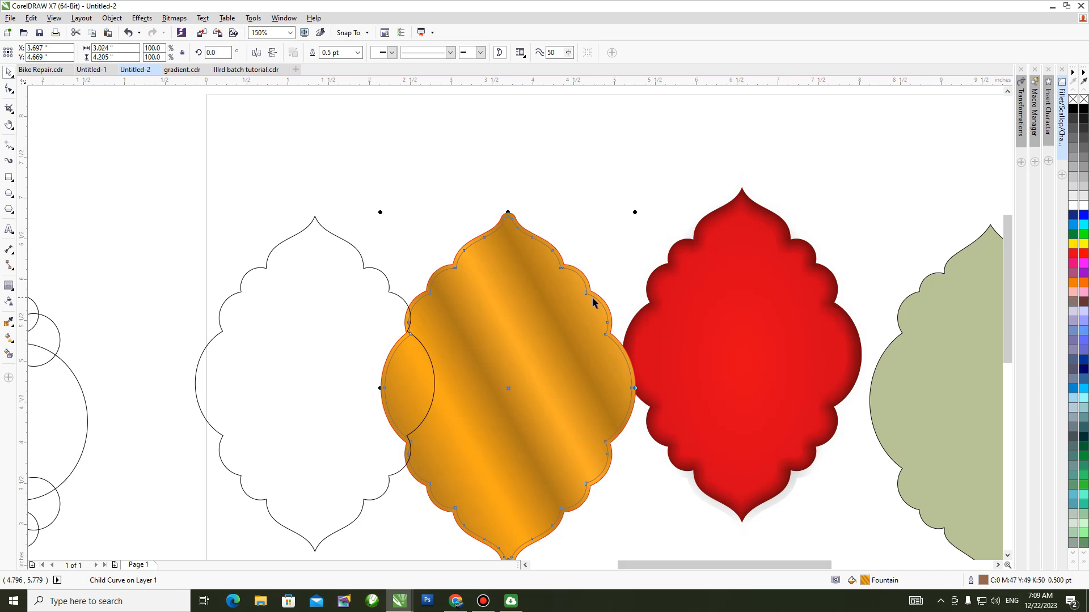
# Reverse the direction of the gold fountain fill on the outer contour curve so it contrasts with the inner curve.
pyautogui.press('h')
pyautogui.scroll(1, 550, 311)
pyautogui.moveTo(532, 323); pyautogui.dragTo(537, 372)
pyautogui.press('space')
pyautogui.click(620, 223)
pyautogui.click(590, 275)
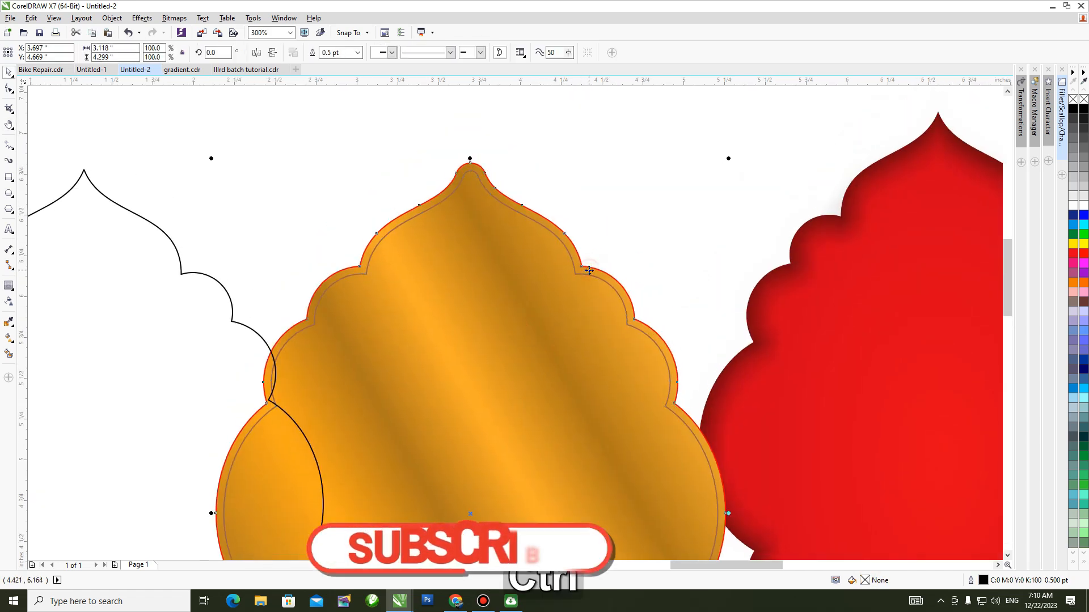
pyautogui.press('g')
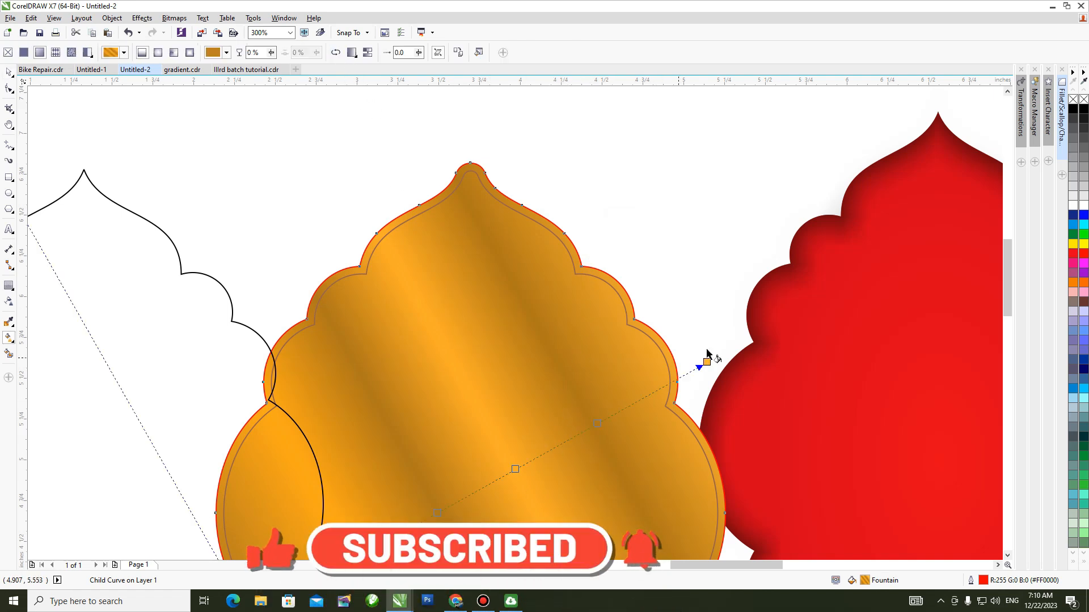
pyautogui.click(337, 53)
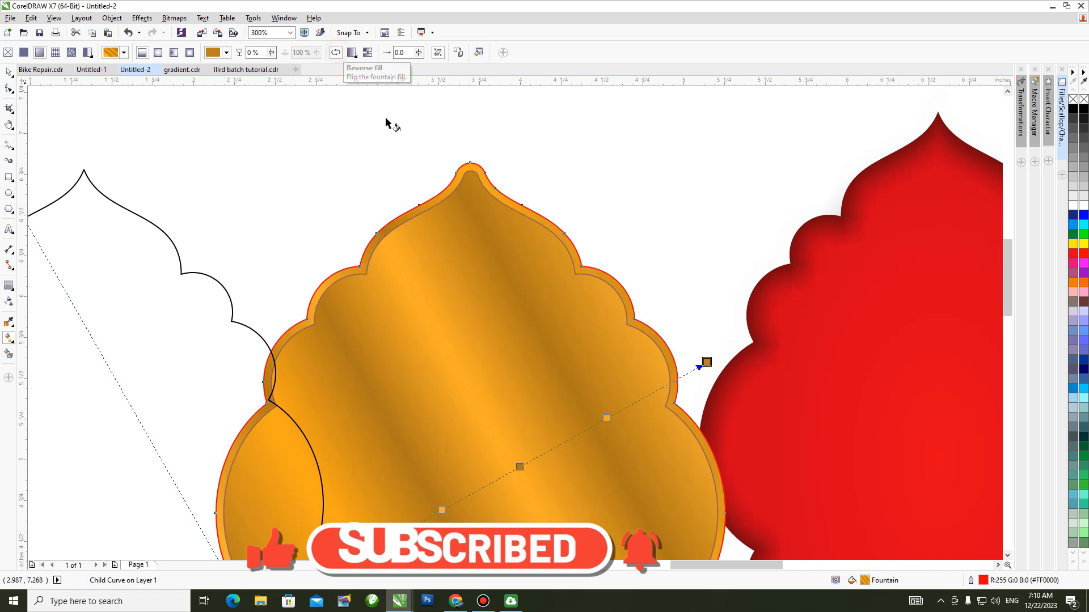
# Remove the outlines from the gold curves.
pyautogui.click(8, 72)
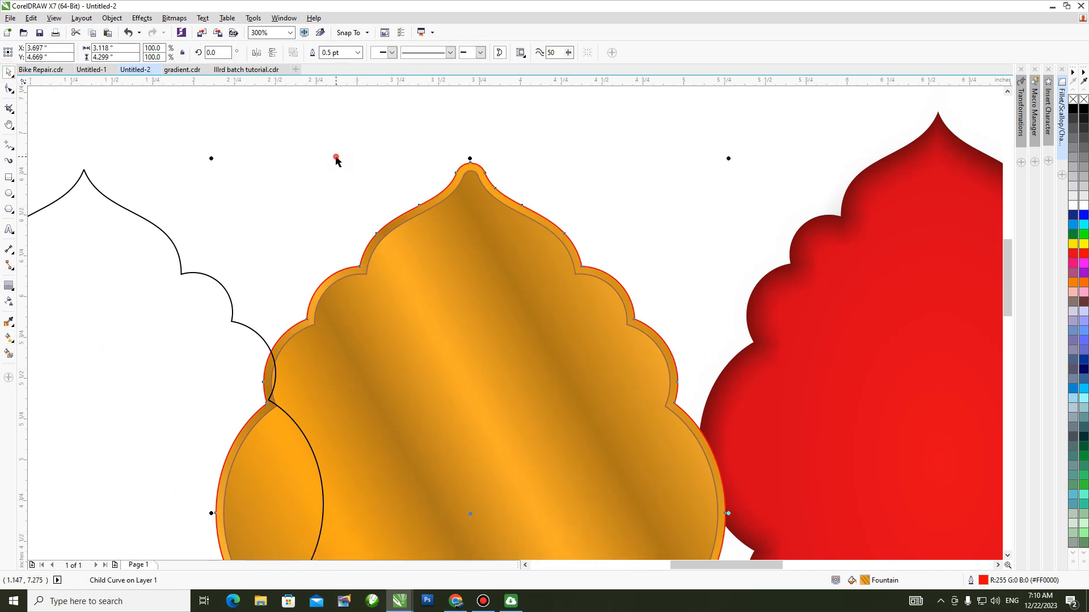
pyautogui.rightClick(1073, 100)
pyautogui.press('F3')
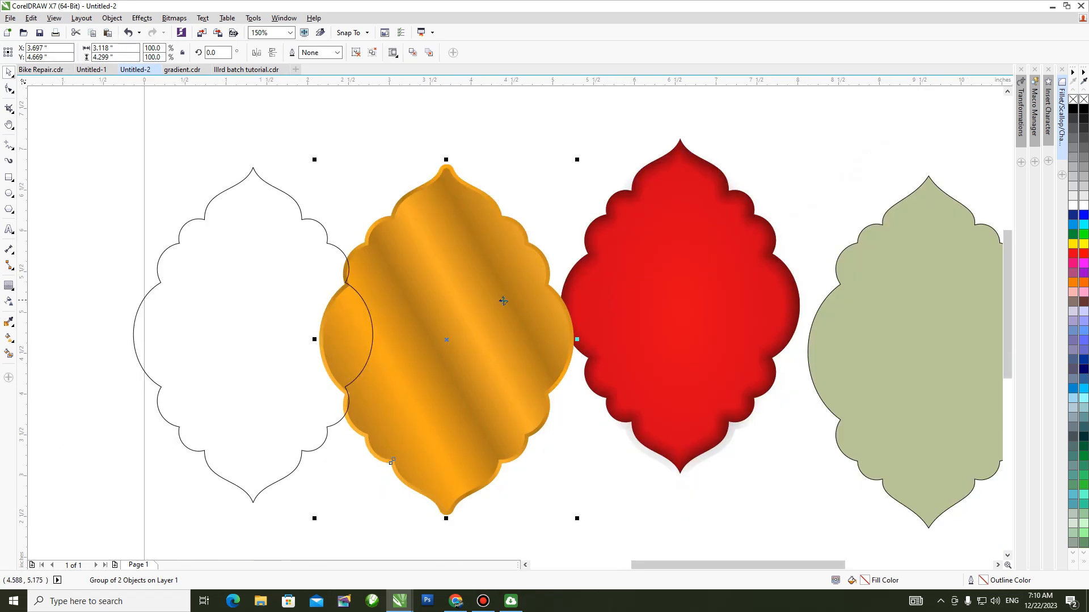
# Centre the gold group on the red ornament horizontally and vertically, and send it to the back as a border.
pyautogui.keyDown('shift'); pyautogui.click(694, 284); pyautogui.keyUp('shift')
pyautogui.press('c')
pyautogui.press('e')
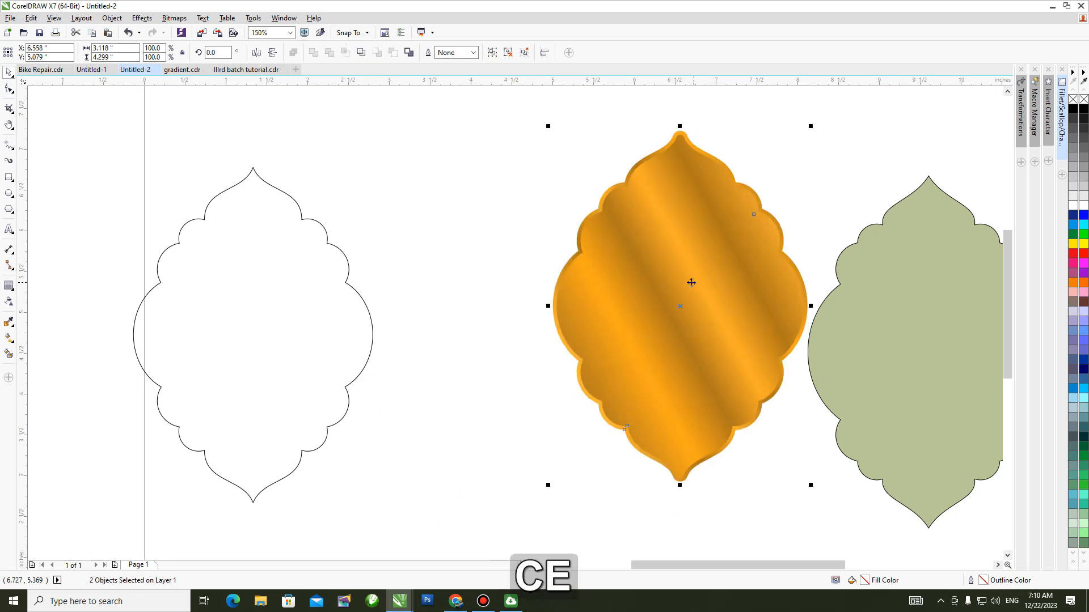
pyautogui.click(674, 274)
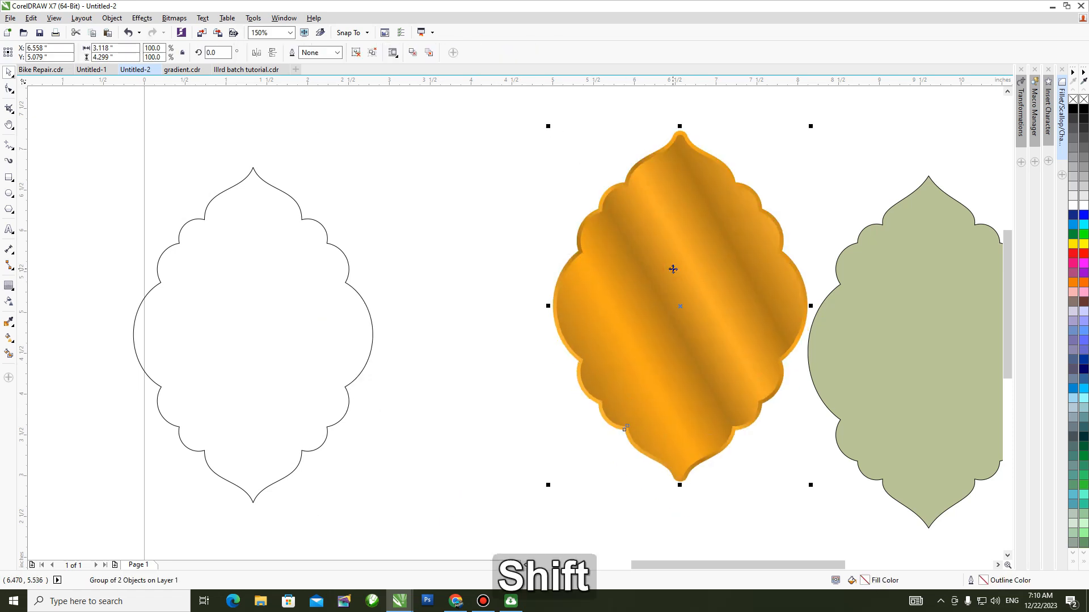
pyautogui.hotkey('shift', 'pagedown')
pyautogui.press('Escape')
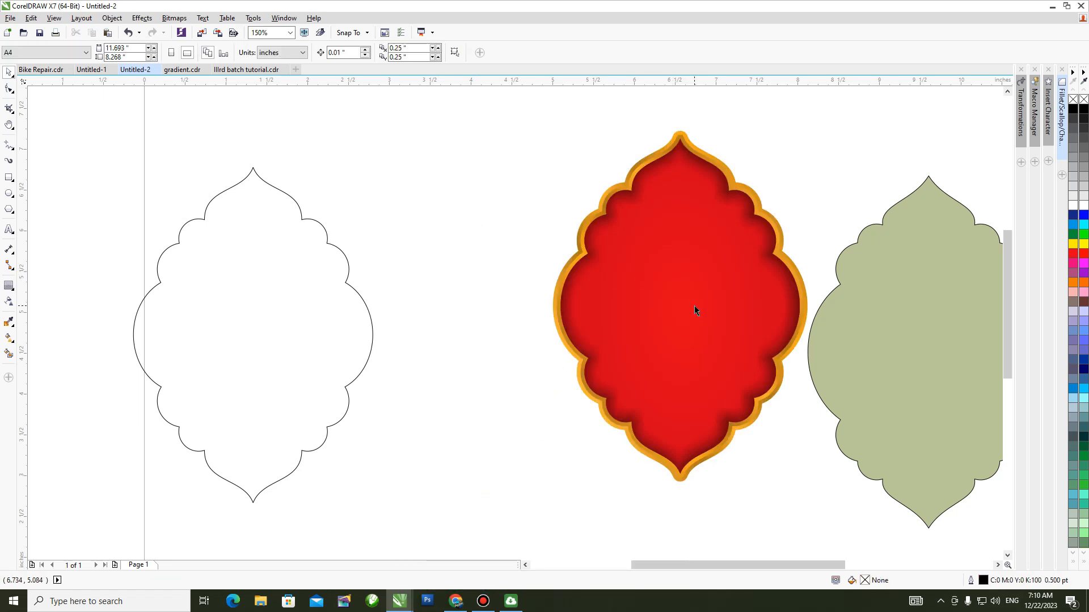
# Inspect the assembled frame's gold border and red centre up close.
pyautogui.press('h')
pyautogui.moveTo(683, 306); pyautogui.dragTo(480, 313)
pyautogui.scroll(1, 467, 227)
pyautogui.moveTo(466, 225); pyautogui.dragTo(504, 320)
pyautogui.moveTo(633, 384); pyautogui.dragTo(642, 246)
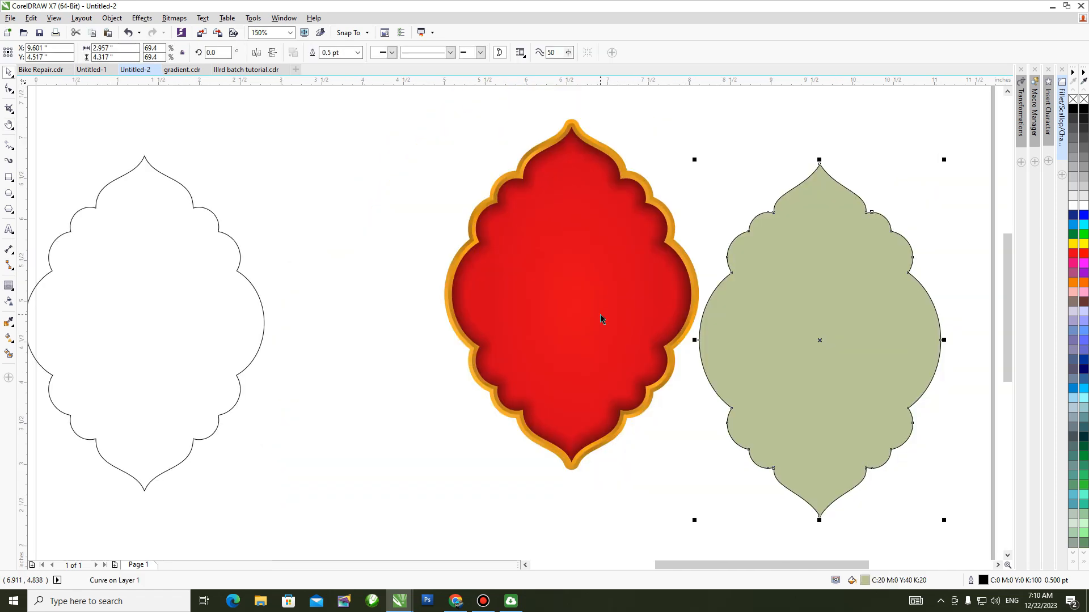
pyautogui.press('h')
pyautogui.moveTo(599, 309); pyautogui.dragTo(727, 338)
pyautogui.press('space')
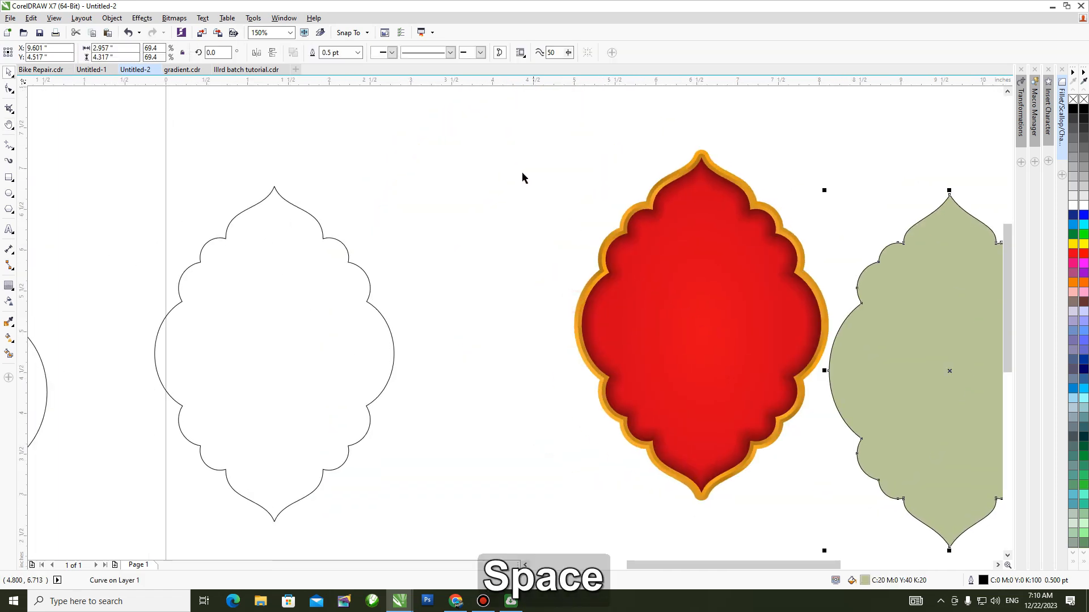
# Move the spare unfilled frame outline off the page, to the far side of the circle construction shapes.
pyautogui.press('h')
pyautogui.scroll(-1, 503, 342)
pyautogui.moveTo(454, 365); pyautogui.dragTo(546, 340)
pyautogui.press('space')
pyautogui.moveTo(565, 197); pyautogui.dragTo(383, 462)
pyautogui.moveTo(273, 352); pyautogui.dragTo(181, 356)
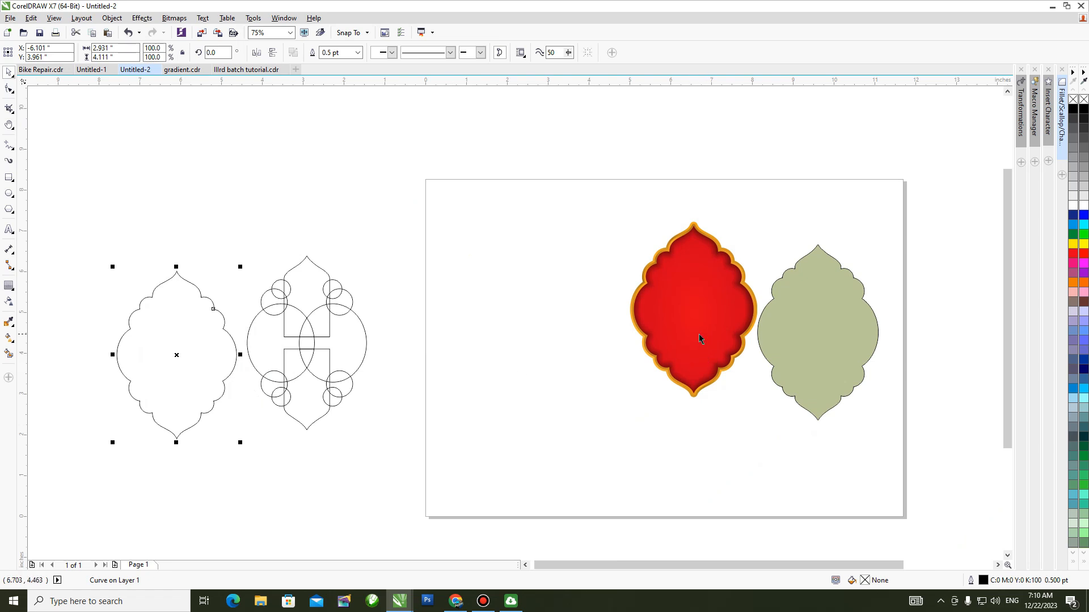
# Examine the finished frame, and switch to IIIrd batch tutorial.cdr to look over its other ornament shapes.
pyautogui.press('F2')
pyautogui.moveTo(606, 209); pyautogui.dragTo(865, 425)
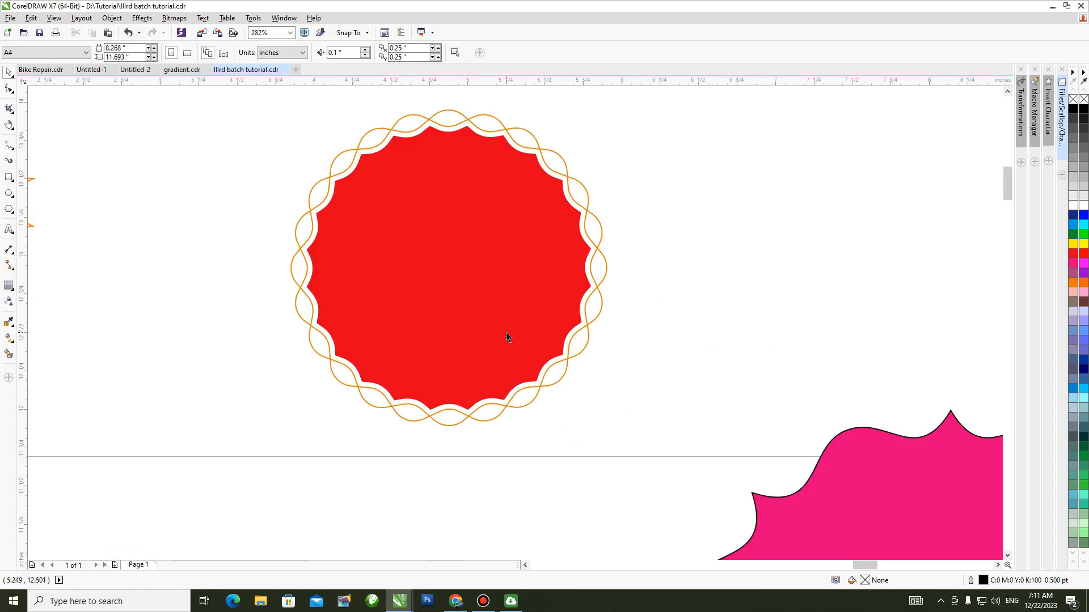
pyautogui.press('F2')
pyautogui.press('F3')
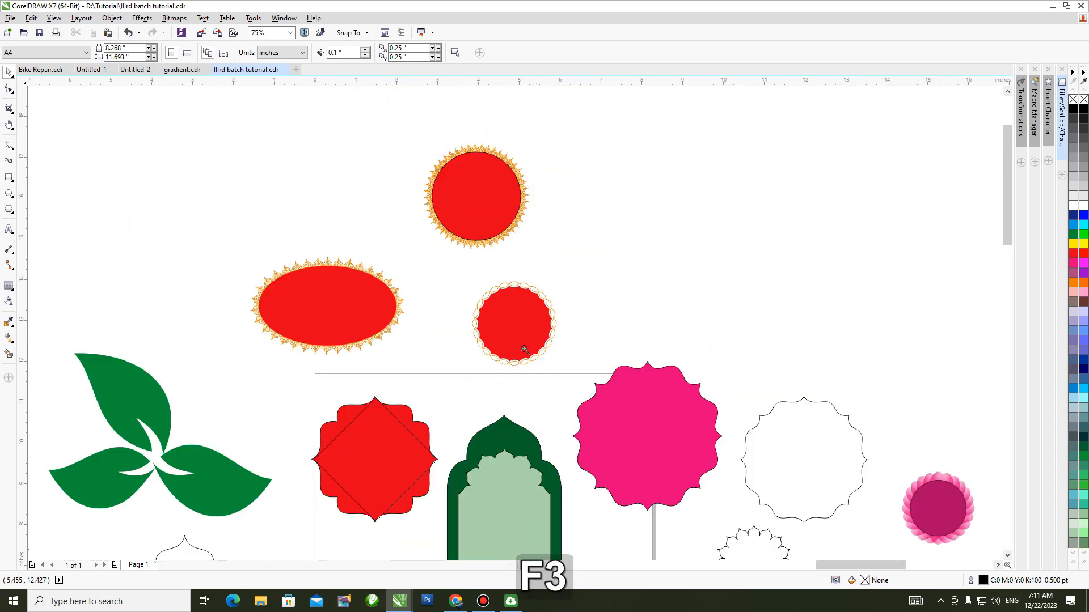
pyautogui.moveTo(233, 250); pyautogui.dragTo(467, 386)
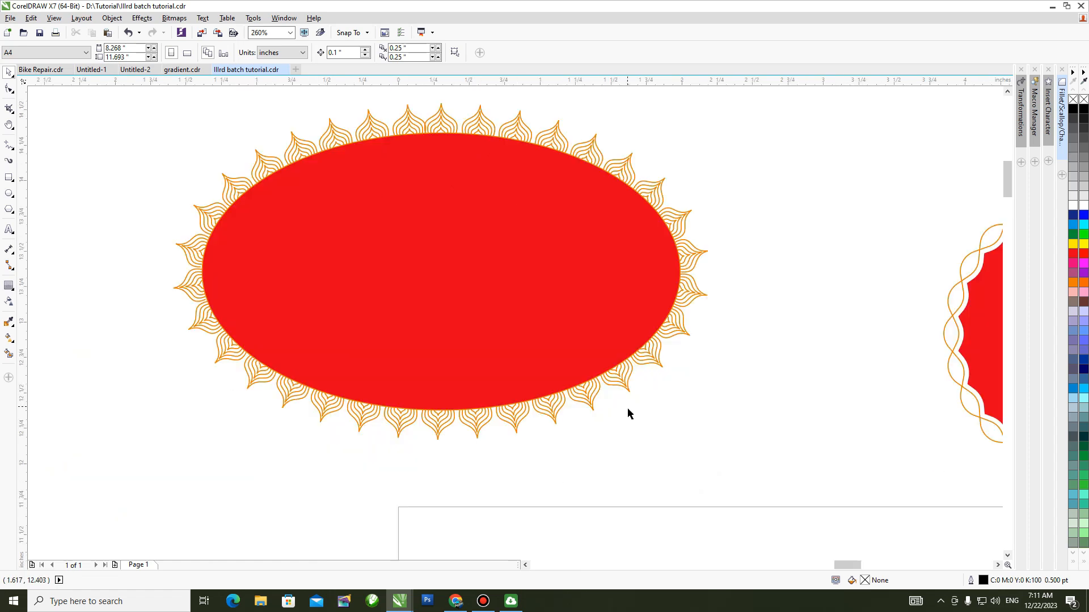
pyautogui.press('h')
pyautogui.scroll(-1, 655, 418)
pyautogui.moveTo(641, 470); pyautogui.dragTo(474, 207)
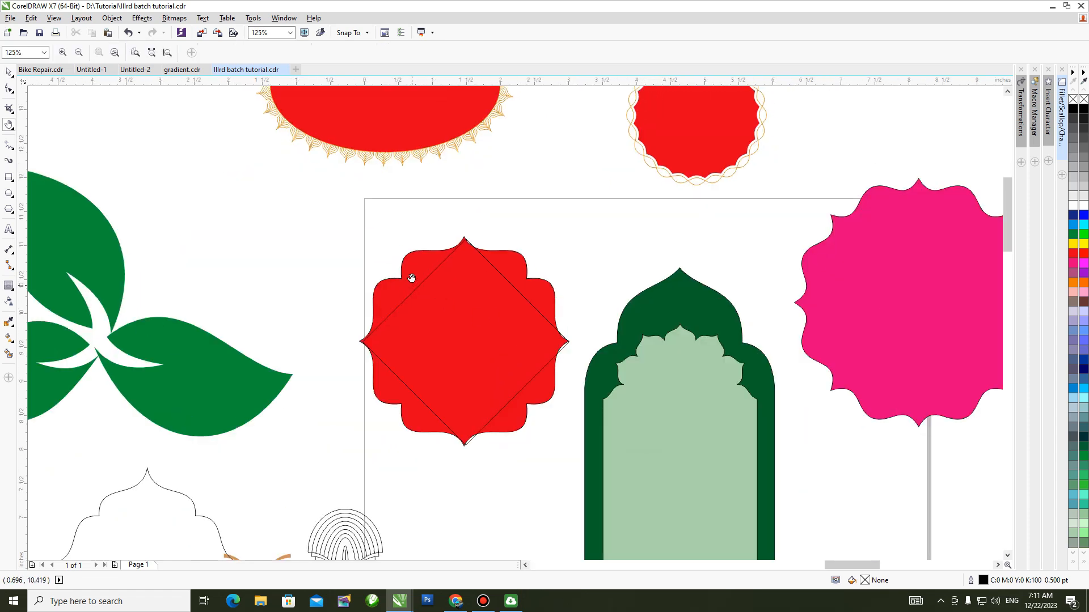
pyautogui.scroll(-1, 450, 299)
pyautogui.moveTo(596, 369); pyautogui.dragTo(377, 255)
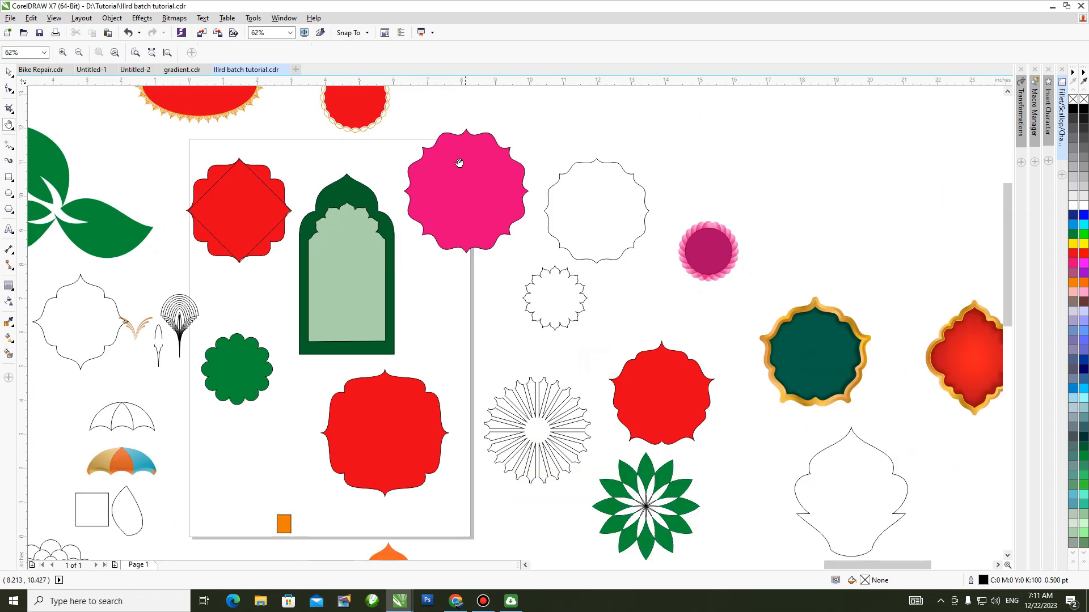
pyautogui.moveTo(821, 371); pyautogui.dragTo(590, 322)
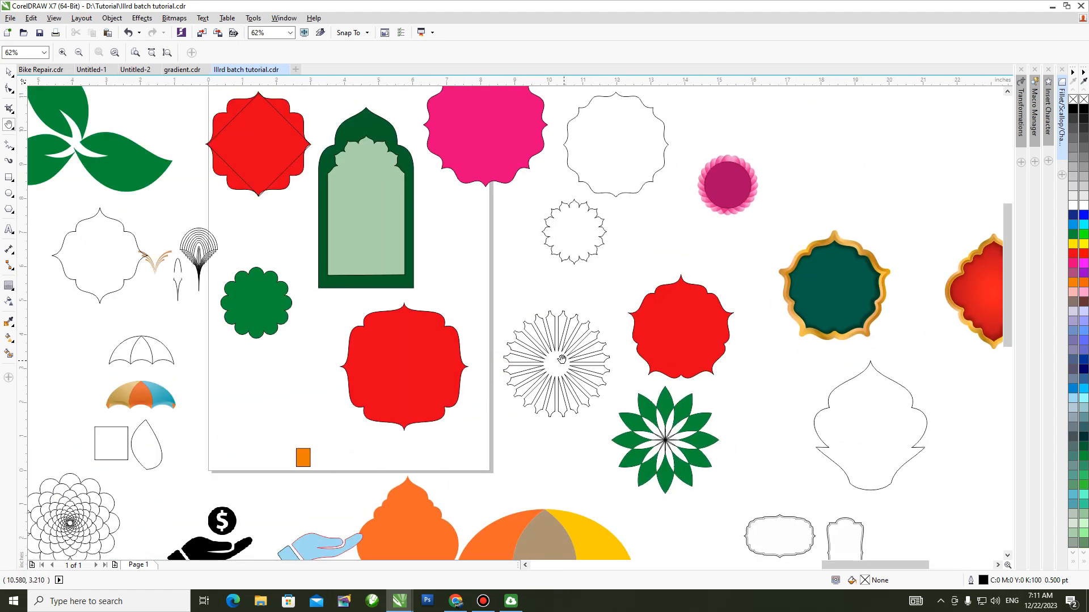
pyautogui.moveTo(497, 392); pyautogui.dragTo(562, 354)
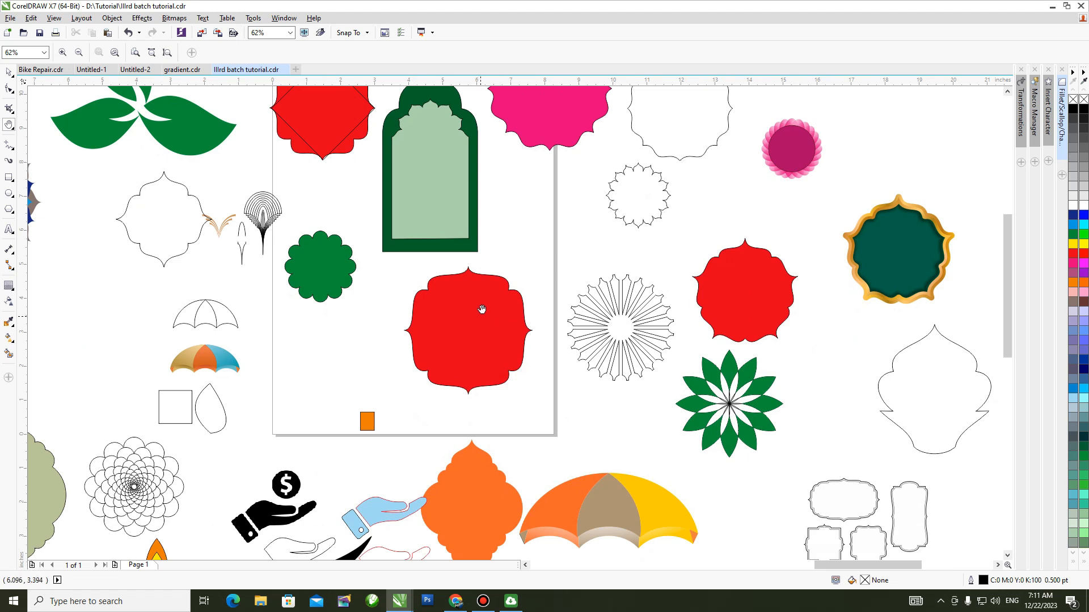
pyautogui.press('space')
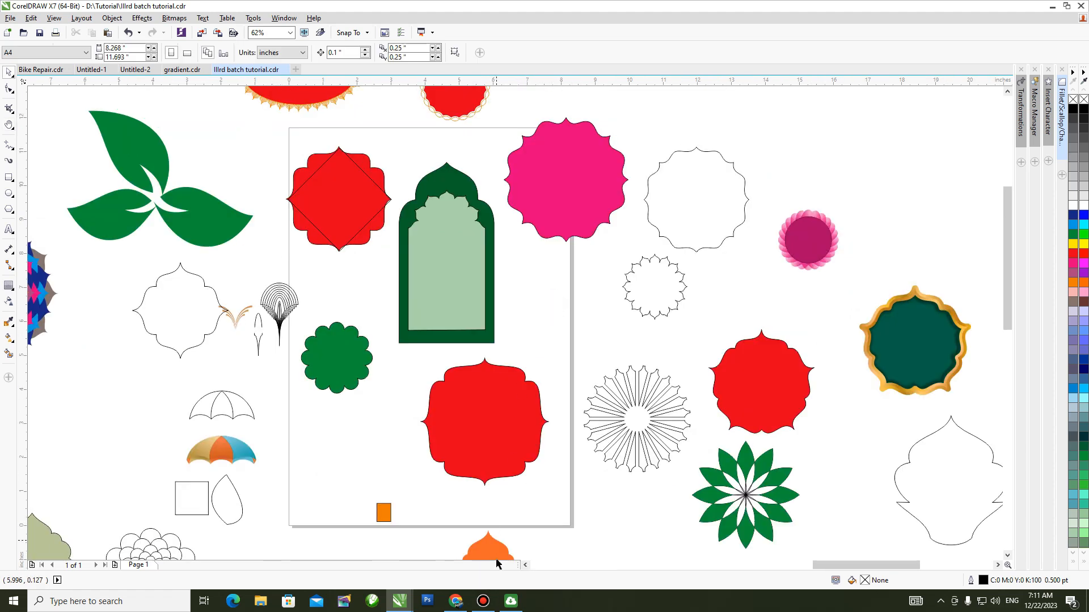